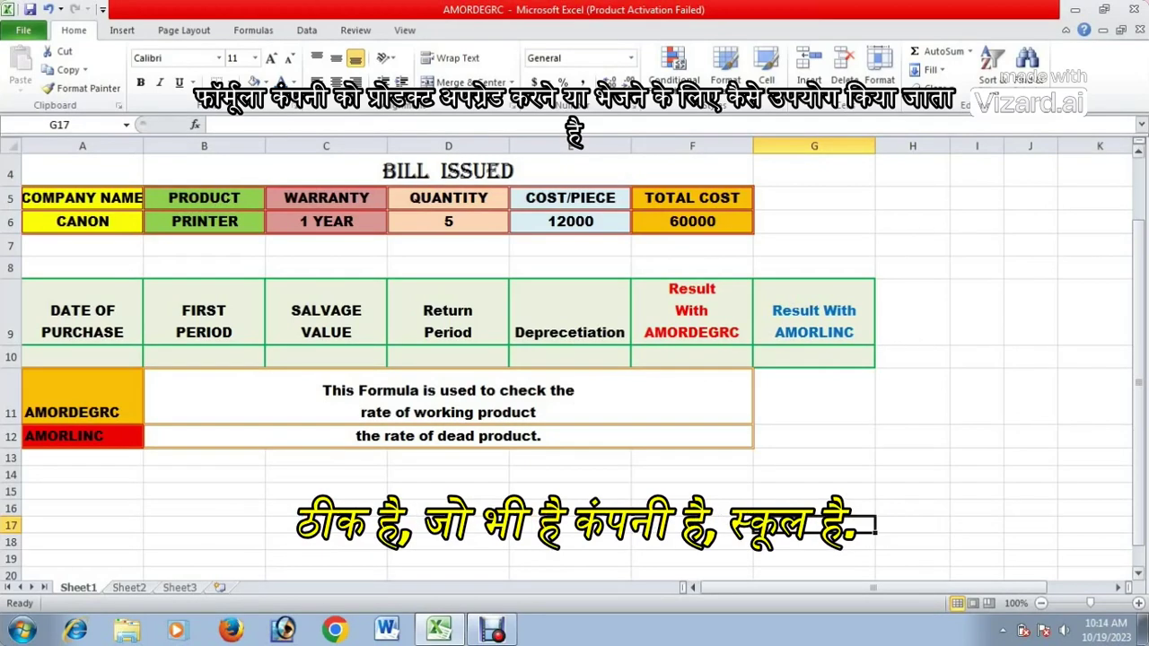
Step: Review the AMORDEGRC explanation and the bill entries: company CANON, product PRINTER, warranty 1 YEAR
click(448, 401)
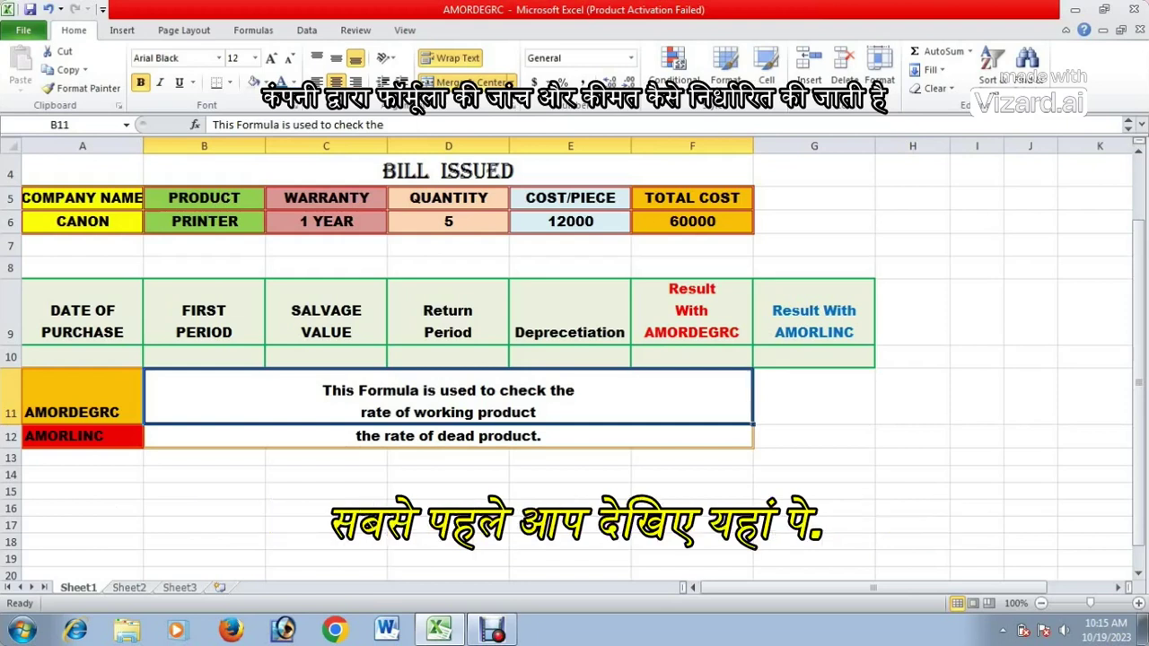
click(81, 198)
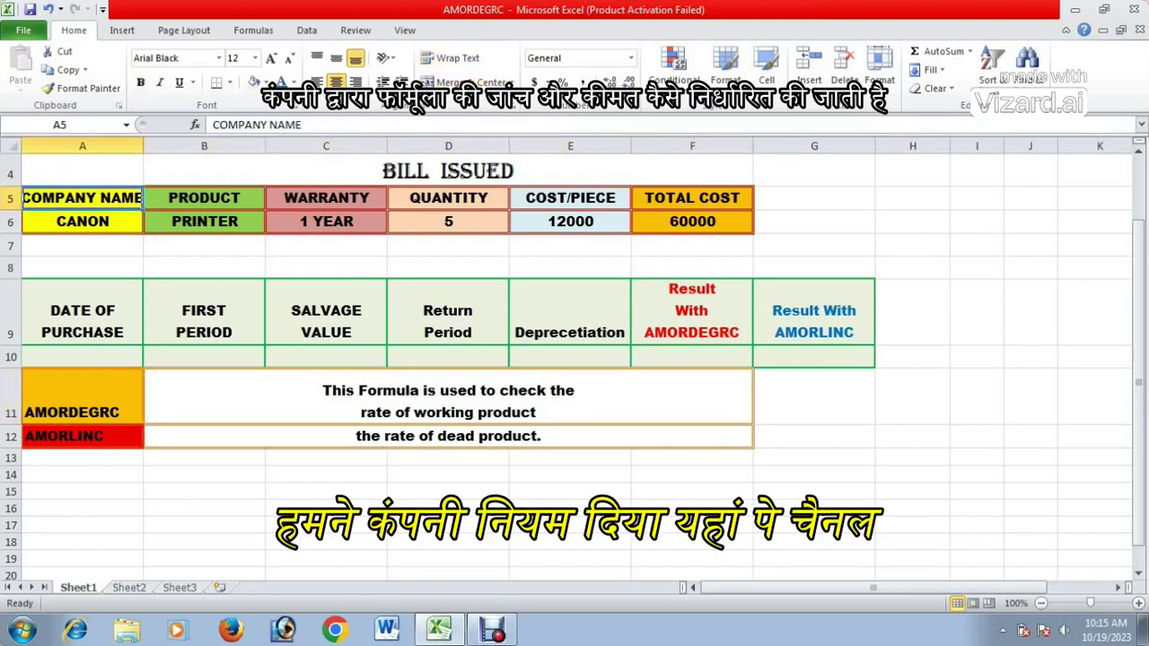
click(81, 221)
click(204, 198)
click(204, 221)
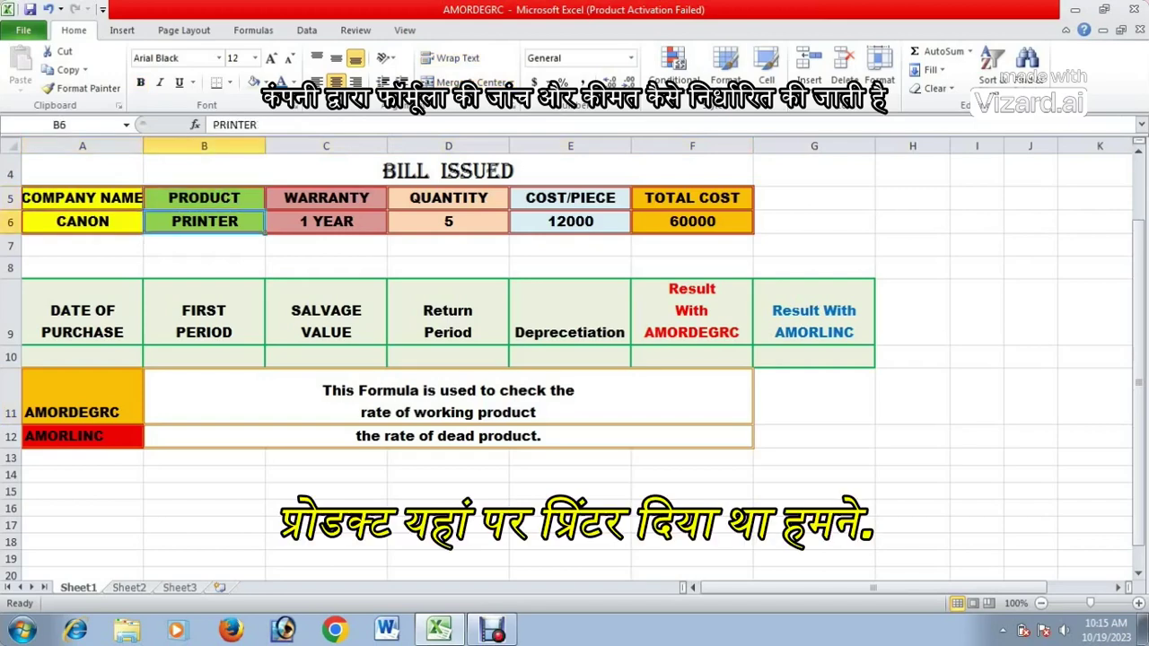
click(326, 198)
click(326, 221)
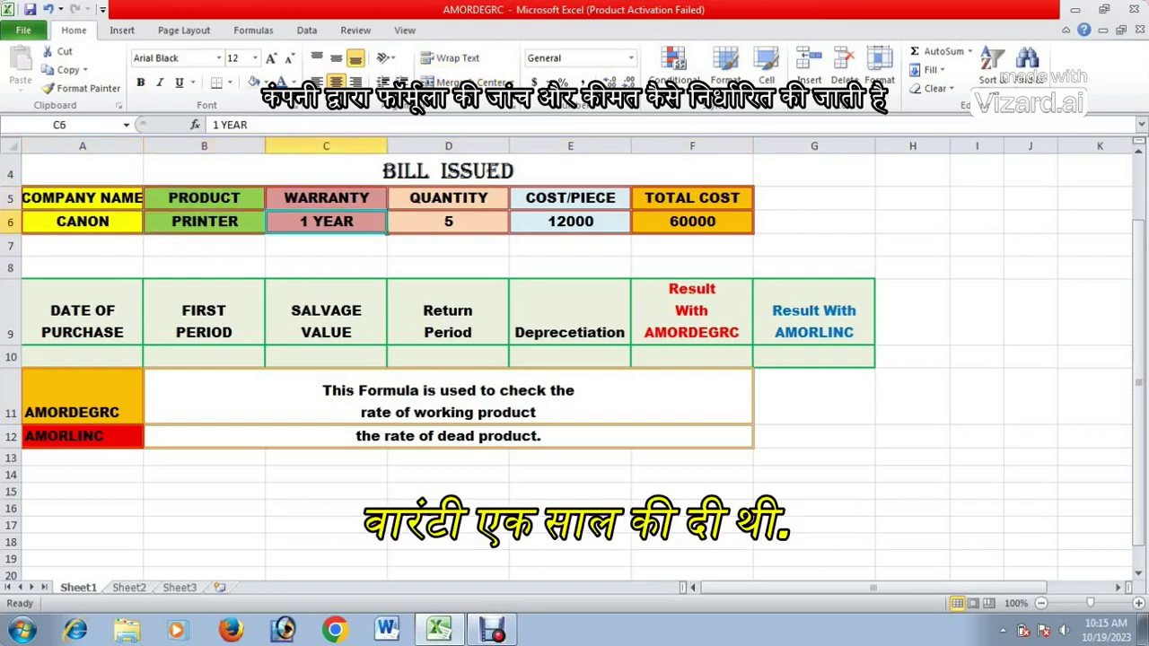
Step: Review quantity 5, cost per piece 12000, the total cost formula in F6 and the purchase-date header
click(448, 197)
click(448, 221)
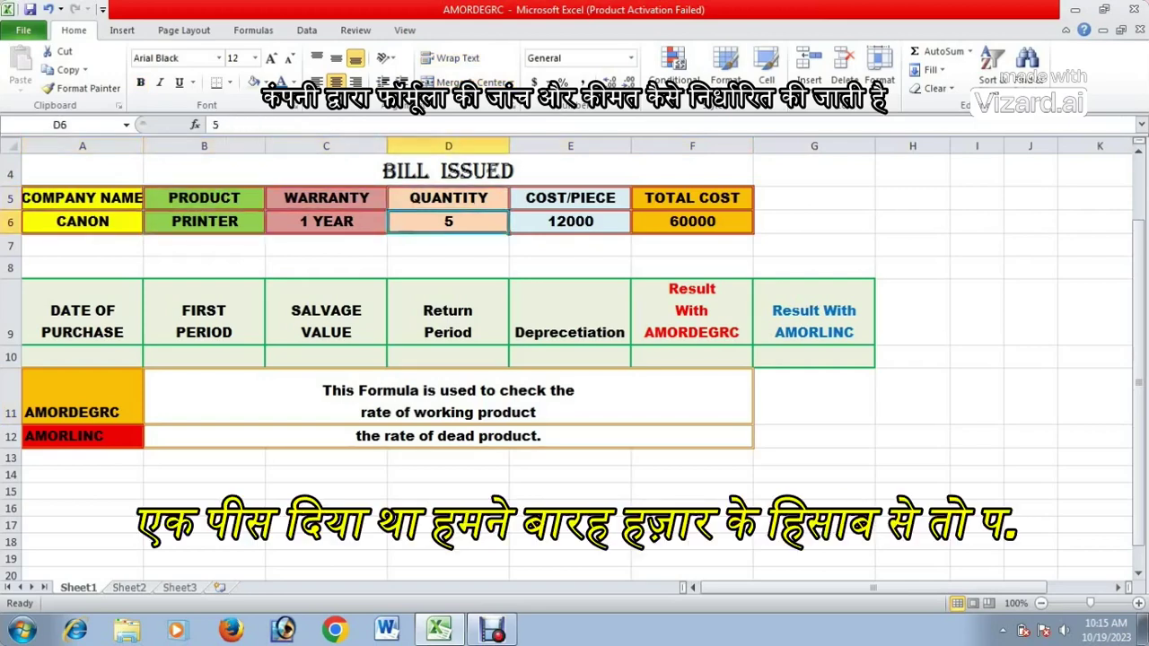
click(570, 198)
click(570, 221)
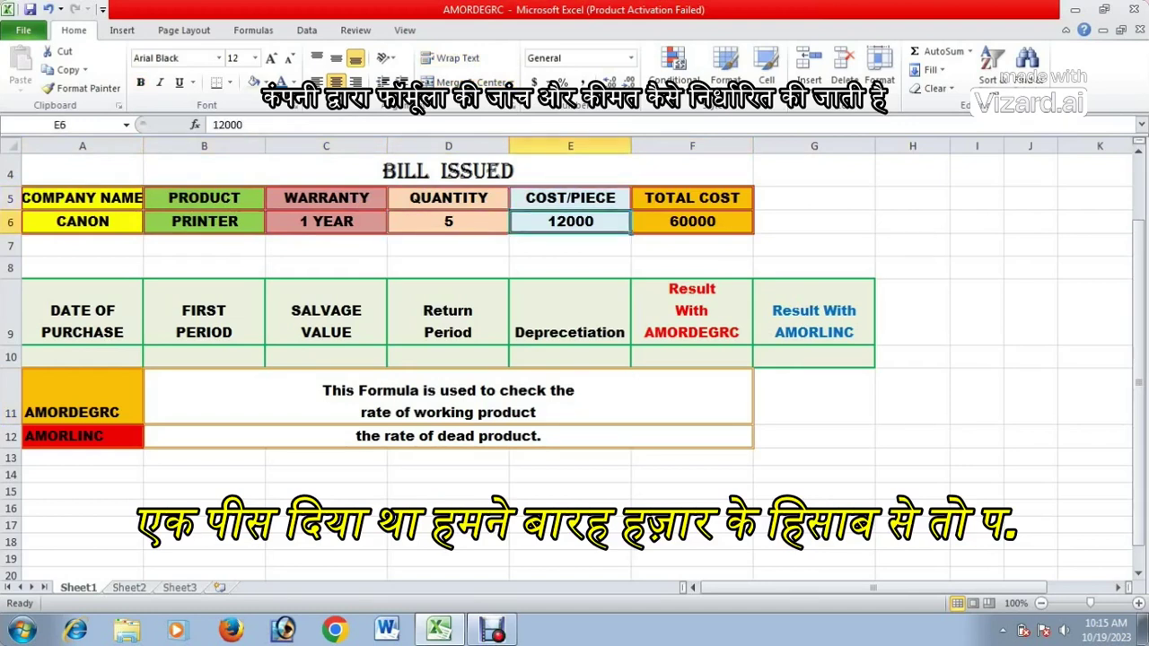
click(693, 197)
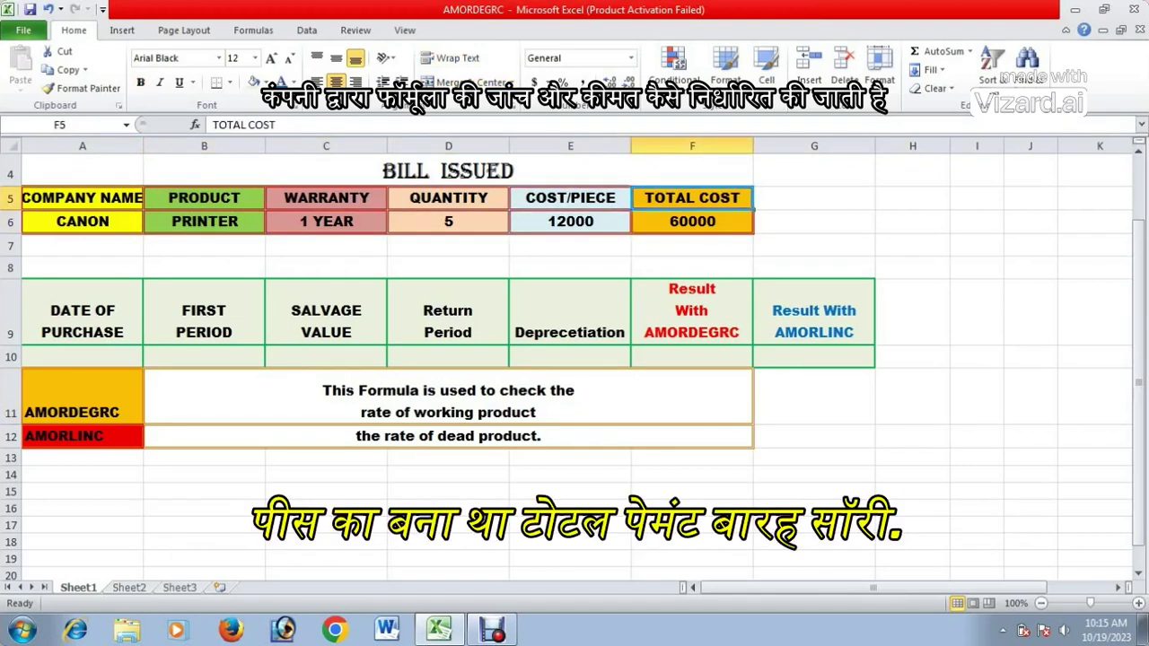
click(693, 221)
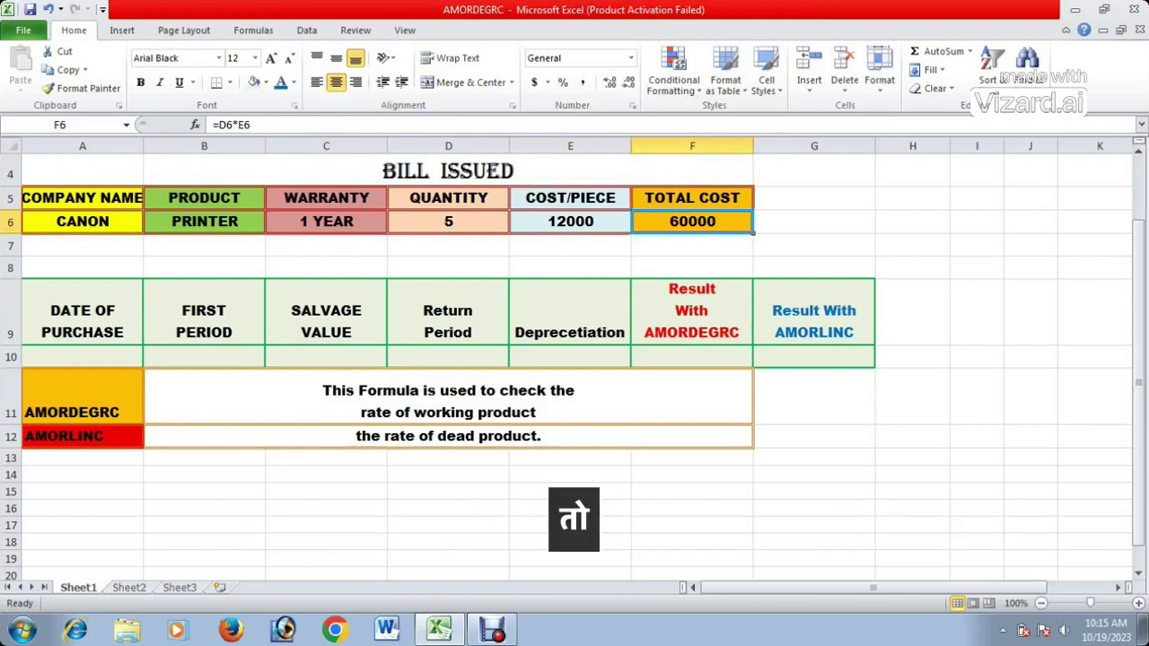
click(83, 320)
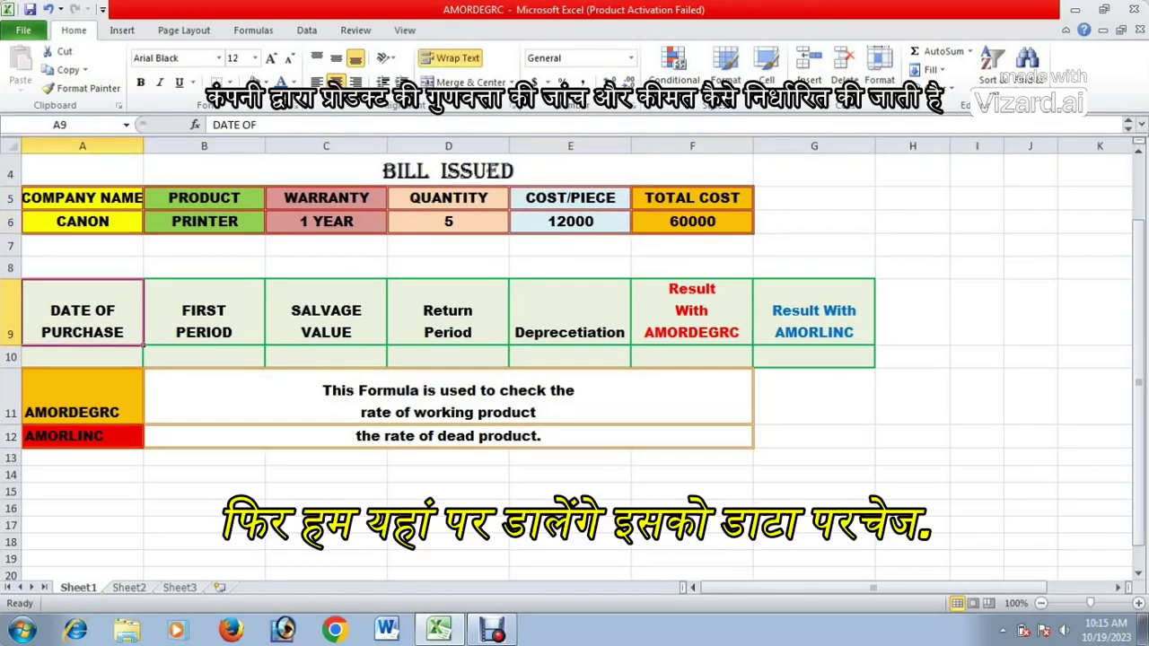
Step: Enter 01-JAN-2010, 12-DEC2010, 2500, 1 and 3 in A10 through E10
click(83, 357)
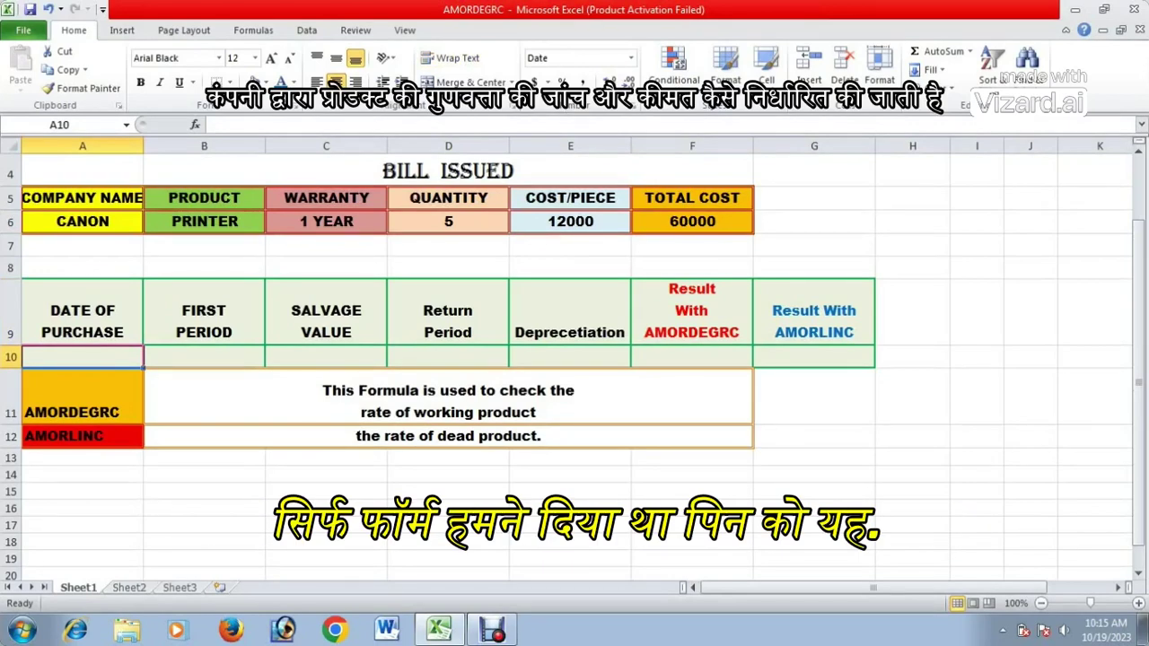
text(01-JA)
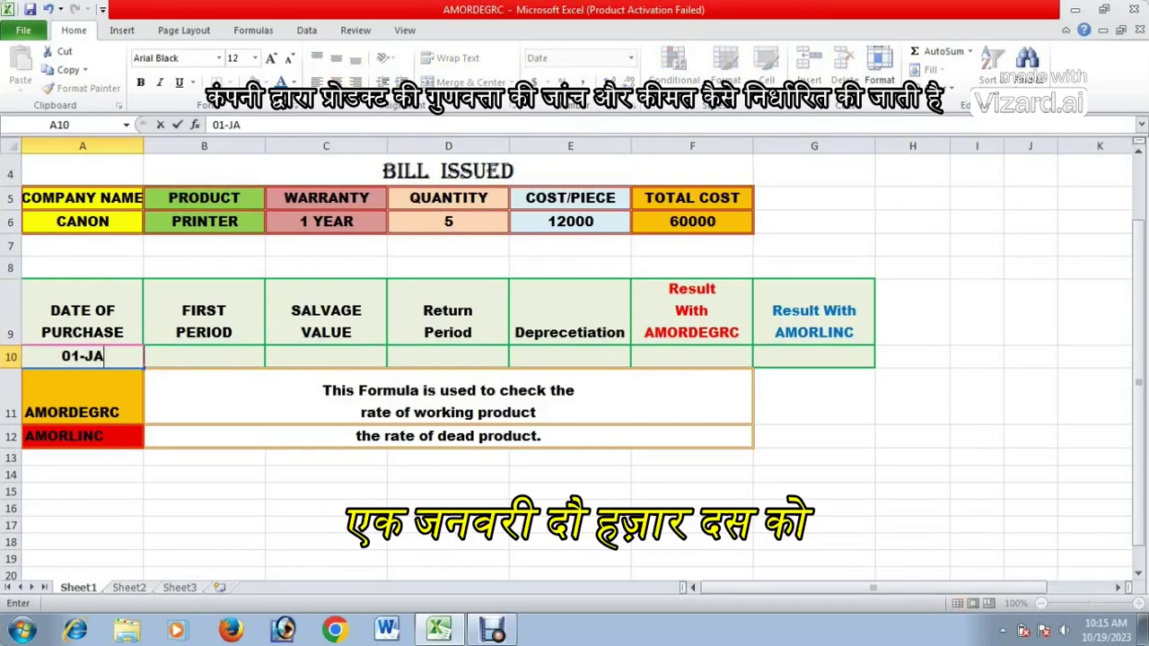
text(N-201)
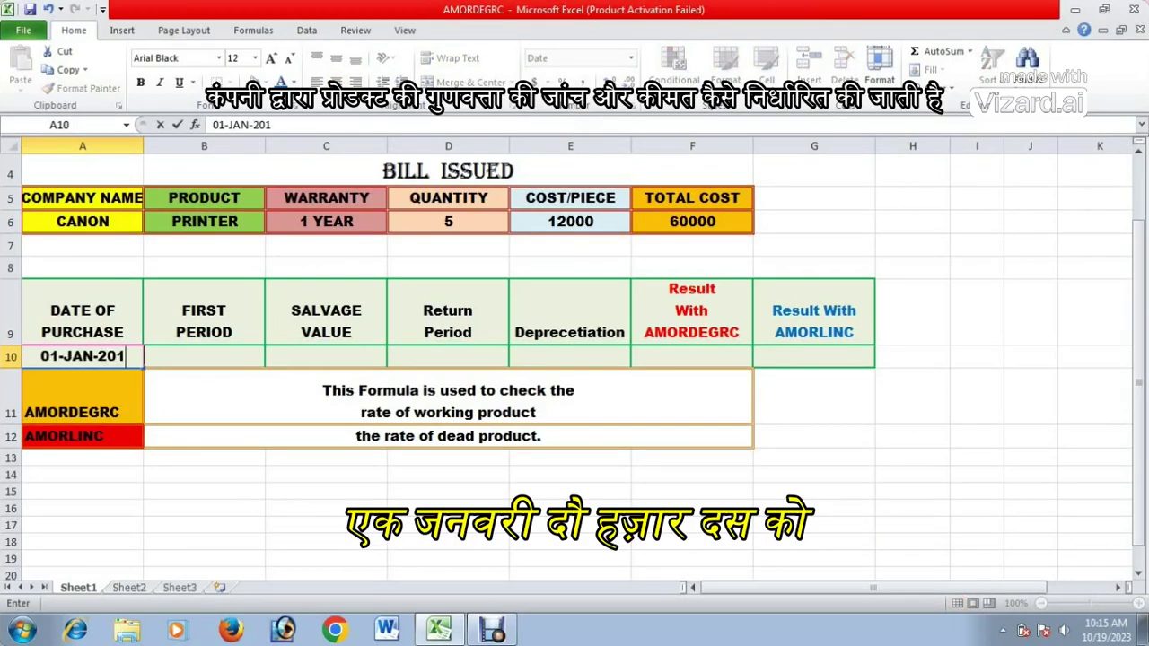
text(0)
key(Tab)
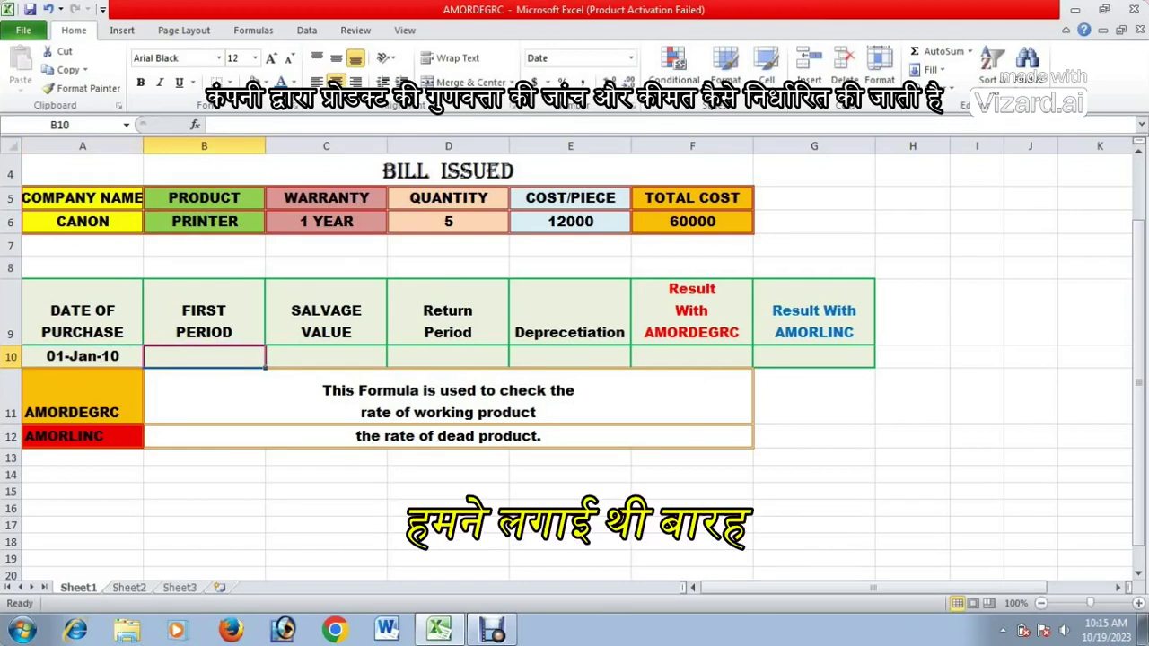
text(12-DE)
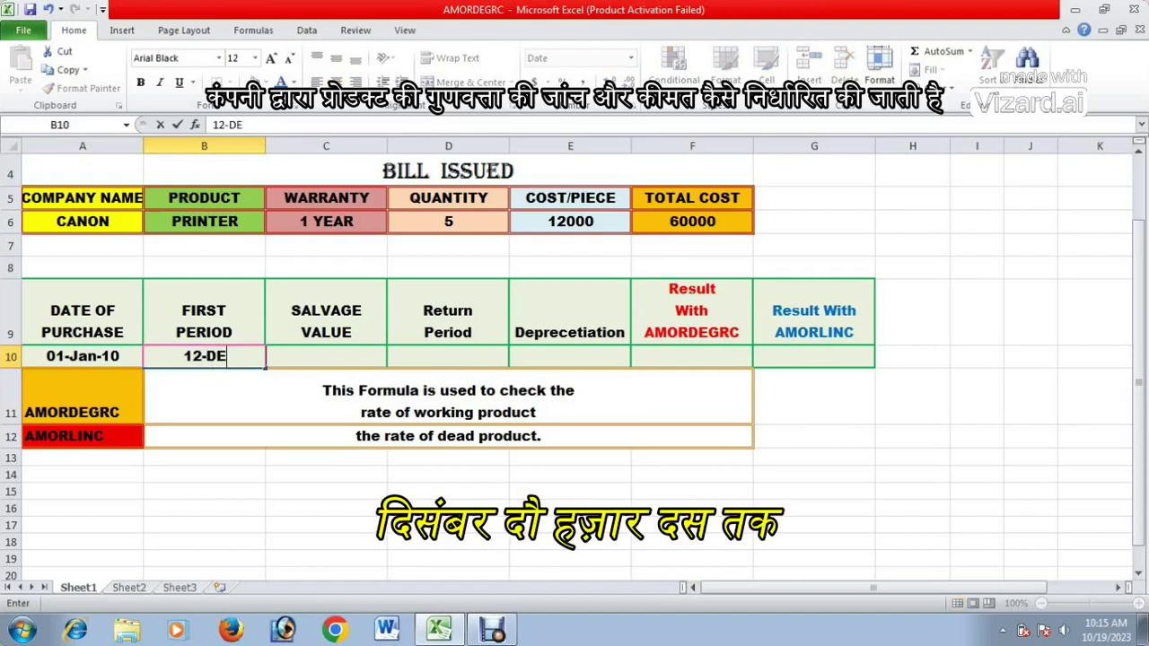
text(C2010)
key(Tab)
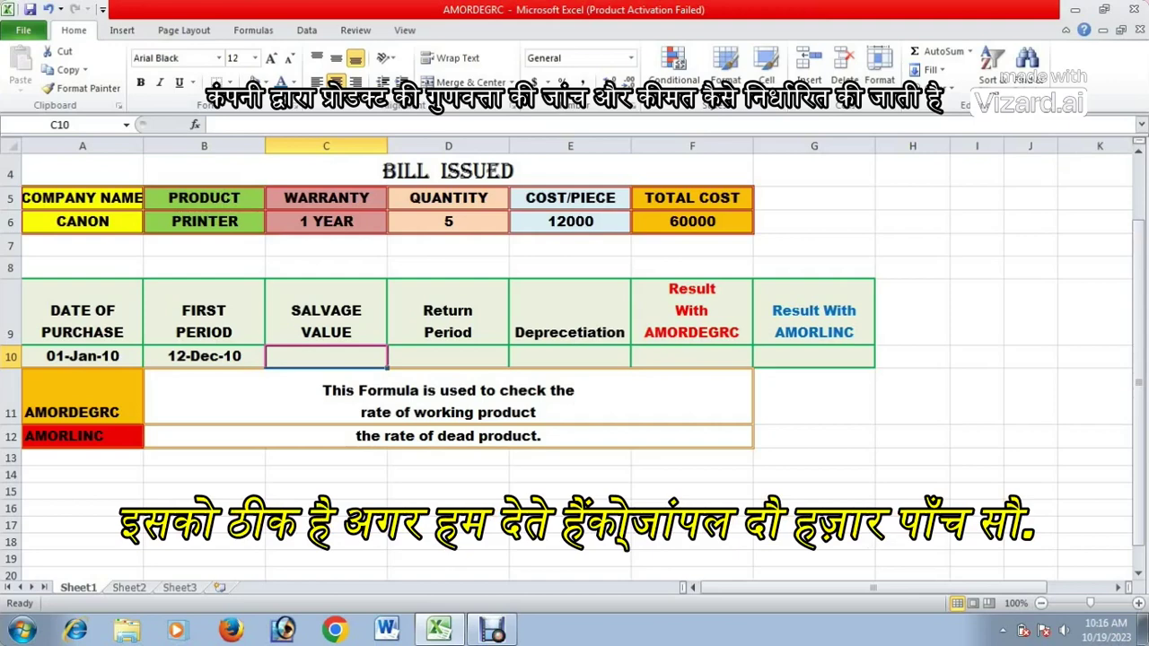
text(2500)
key(Tab)
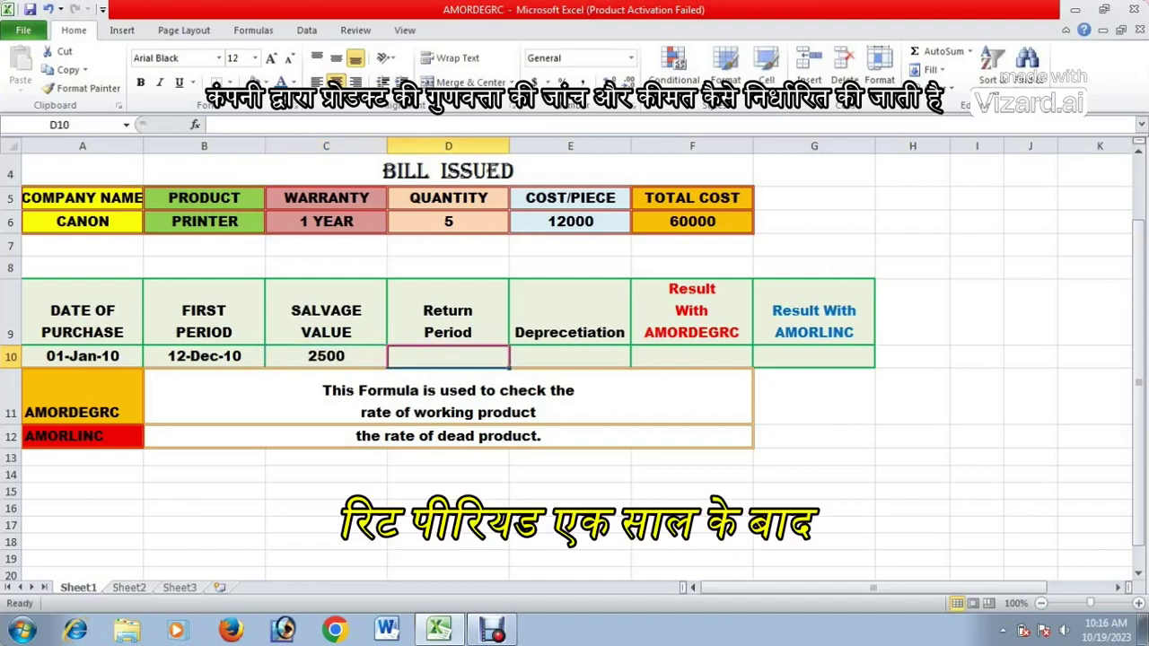
text(1)
key(Tab)
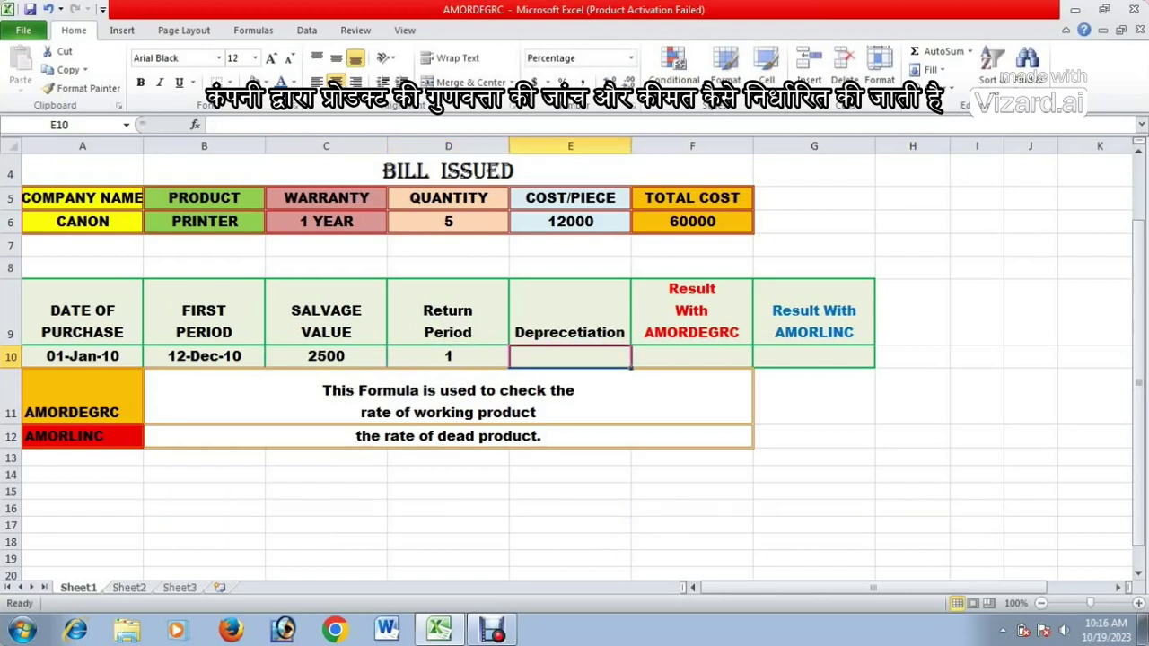
text(3)
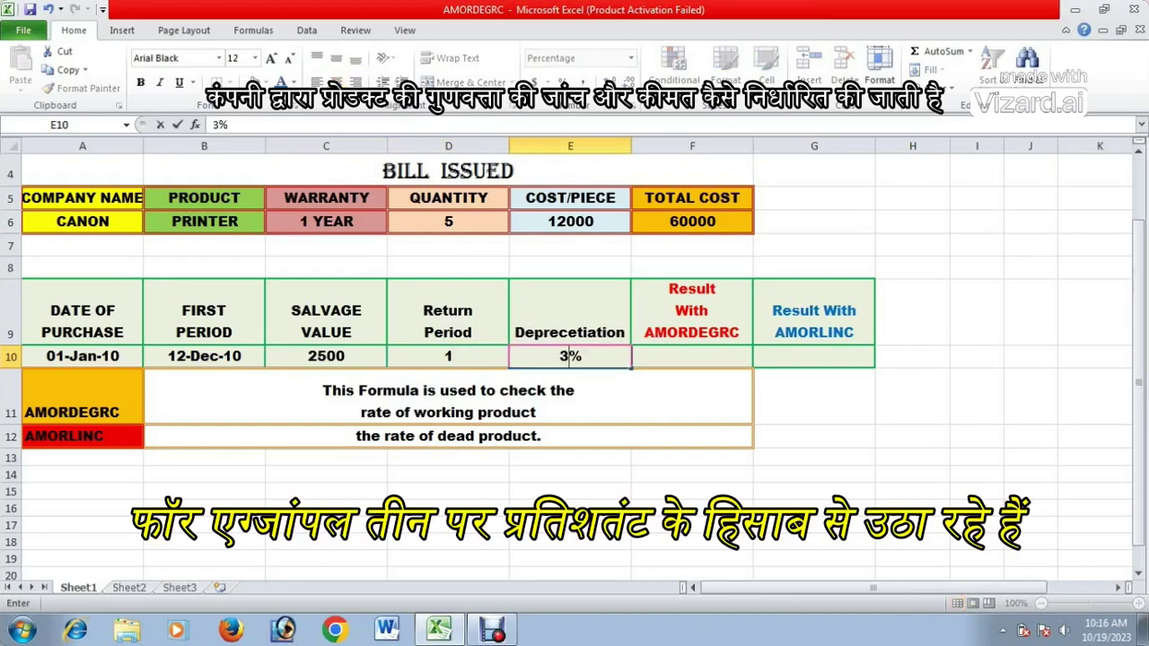
click(693, 356)
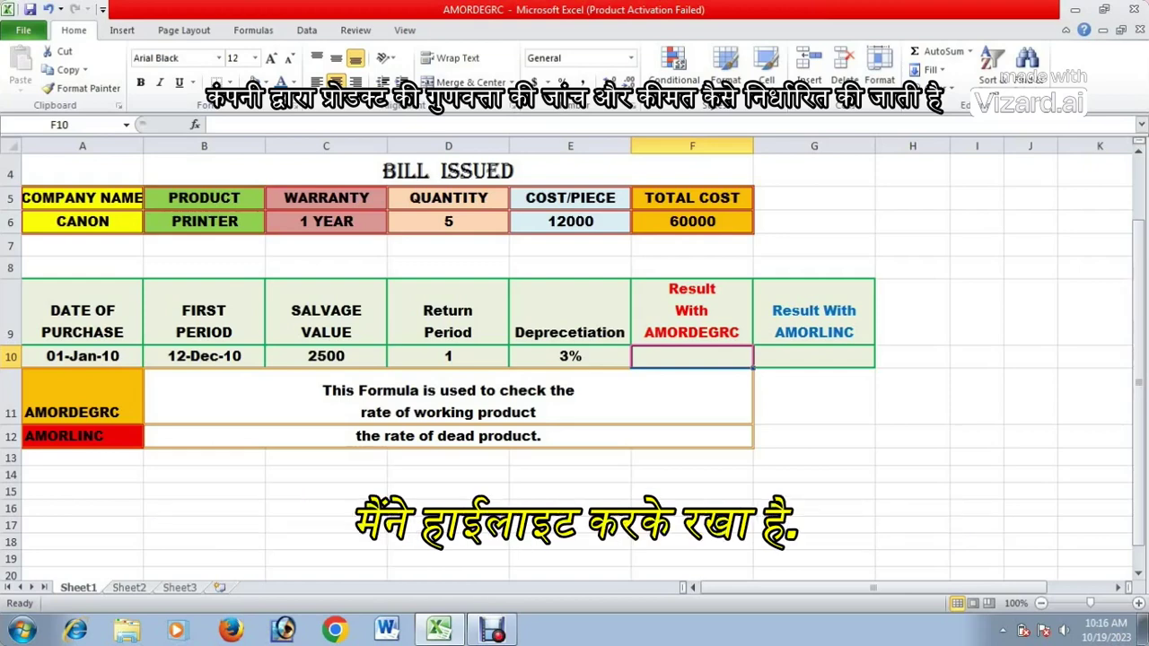
Step: Start =AMORDEGRC( in F10 with arguments F6, A10, B10, C10 and D10
click(82, 401)
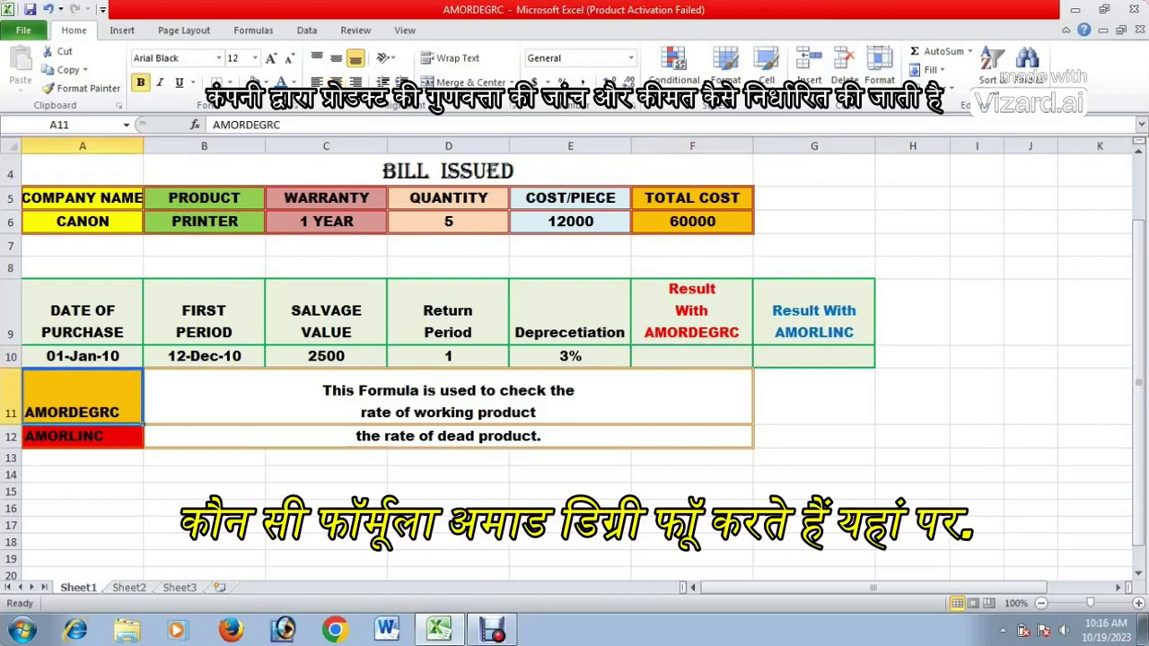
click(691, 357)
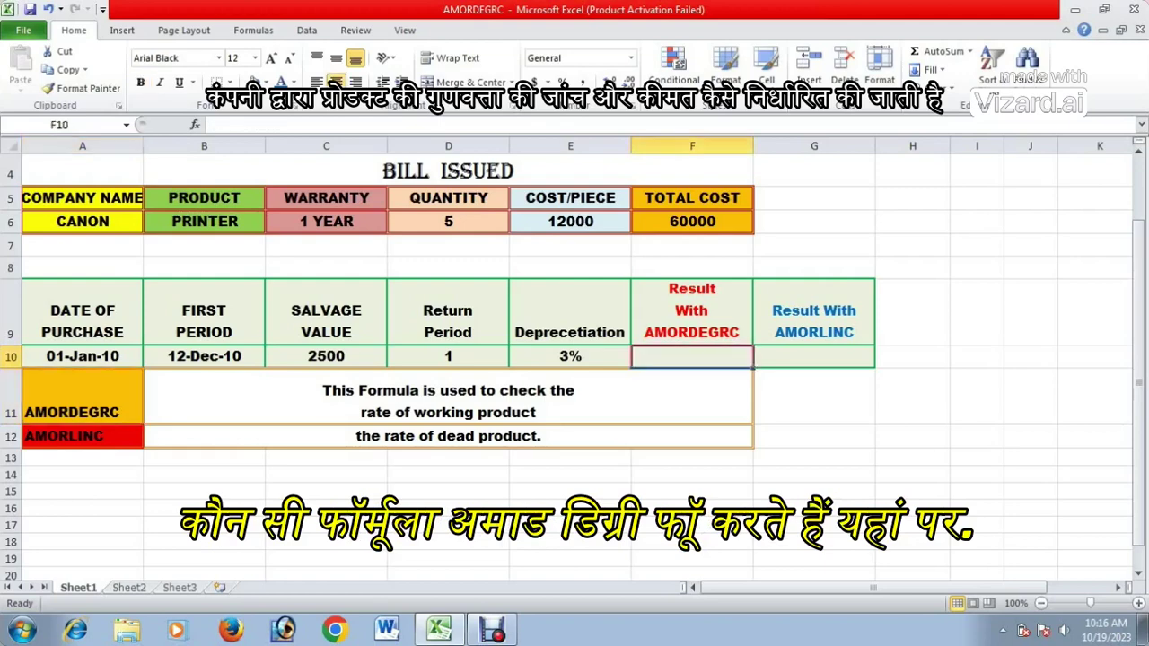
text(=AMOR)
key(Tab)
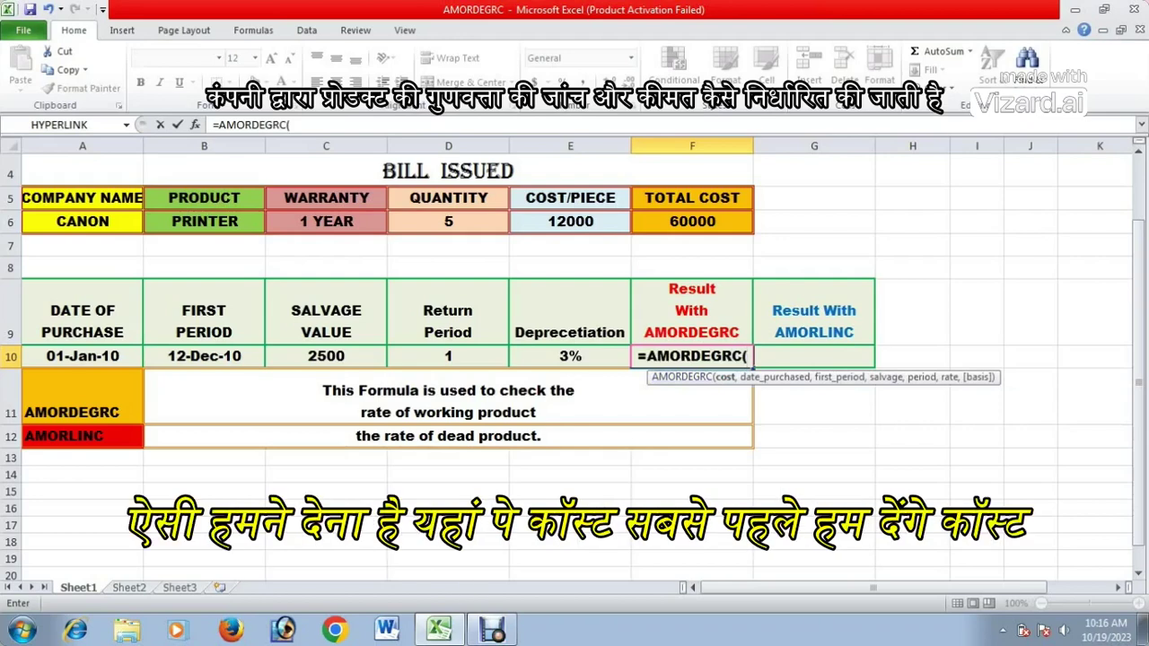
click(692, 221)
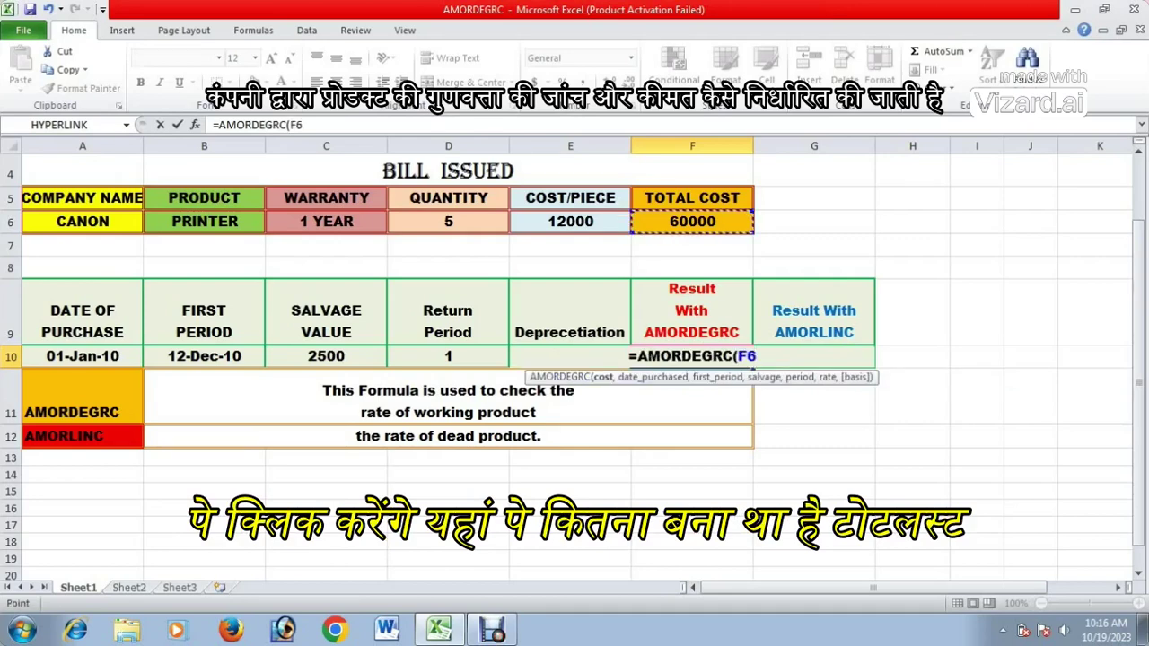
text(,)
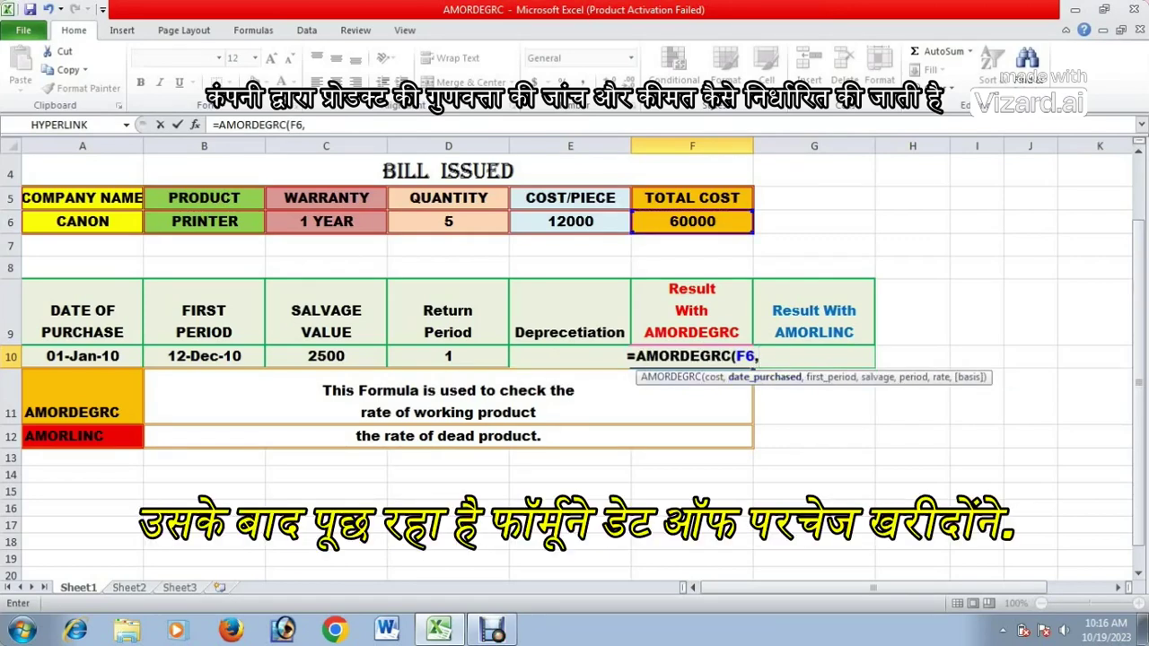
text(A10,B10,)
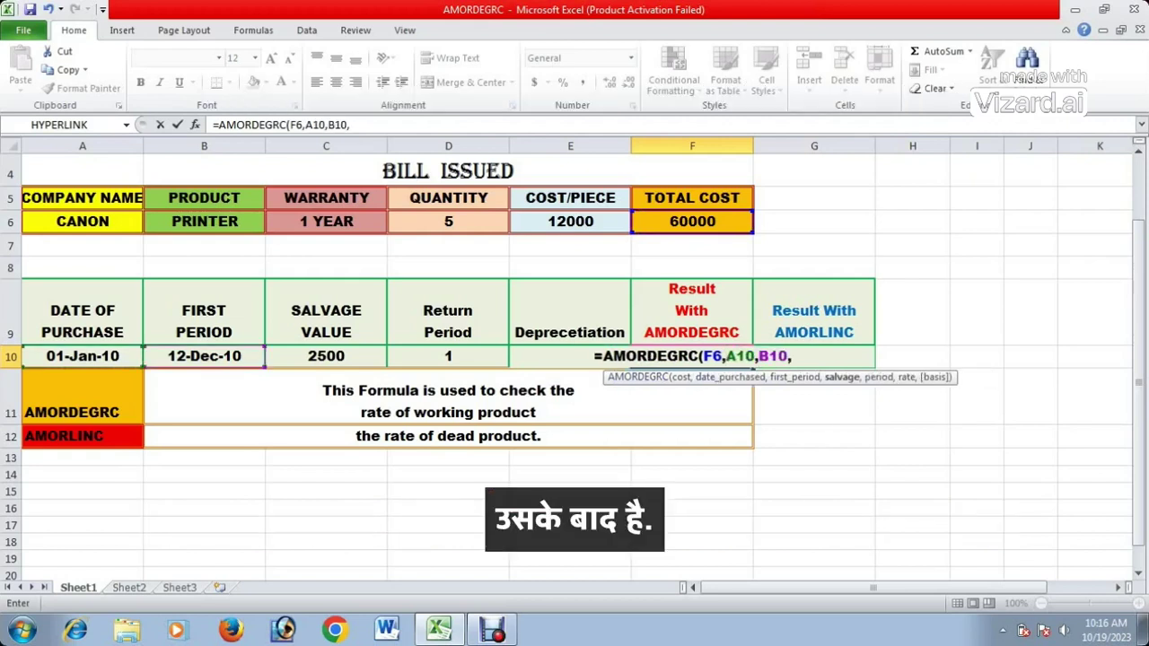
text(C10,)
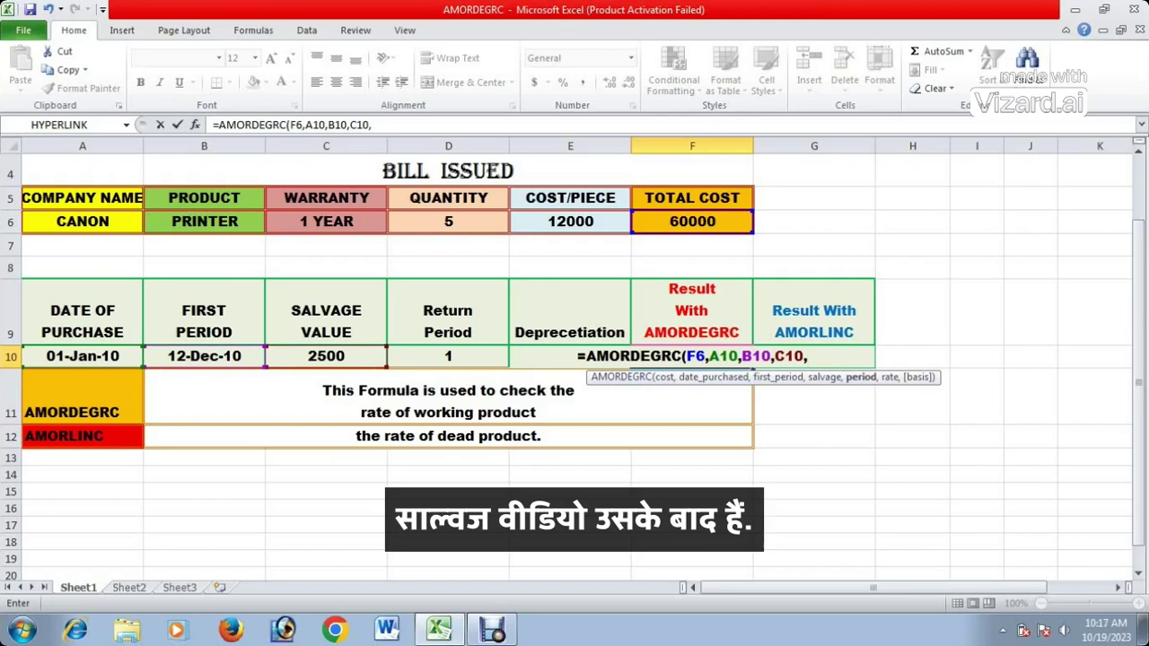
click(448, 357)
text(,)
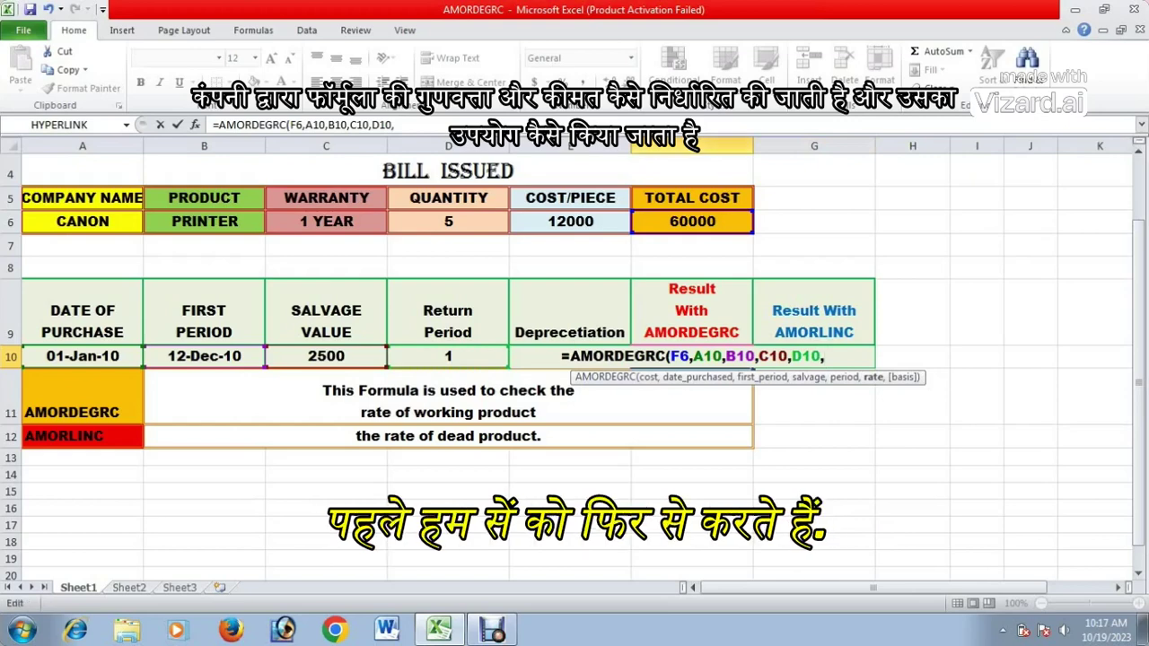
Step: Discard the unfinished F10 formula and widen column E
key(BackSpace)
key(BackSpace)
key(BackSpace)
key(BackSpace)
key(BackSpace)
key(BackSpace)
key(BackSpace)
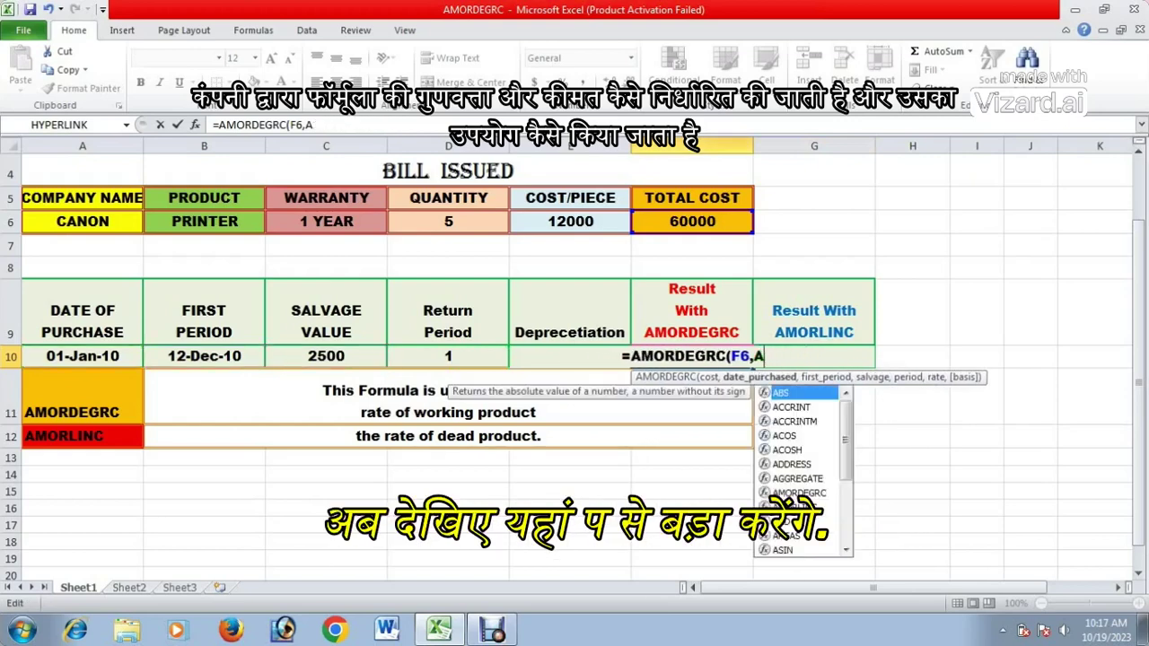
key(BackSpace)
key(BackSpace)
key(BackSpace)
key(BackSpace)
key(BackSpace)
key(BackSpace)
key(BackSpace)
key(BackSpace)
key(BackSpace)
key(BackSpace)
key(BackSpace)
key(BackSpace)
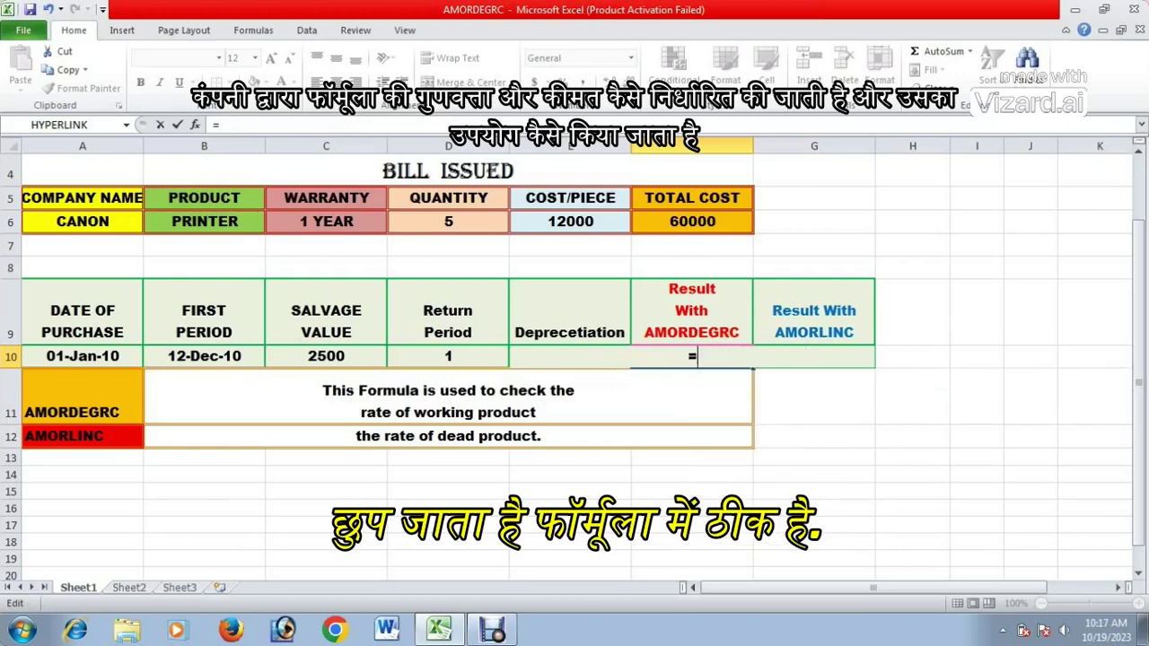
key(Escape)
click(912, 396)
drag(632, 145, 726, 145)
Step: Re-enter =AMORDEGRC( in F10 with cost F6, purchase date A10 and first period B10
click(788, 356)
text(=)
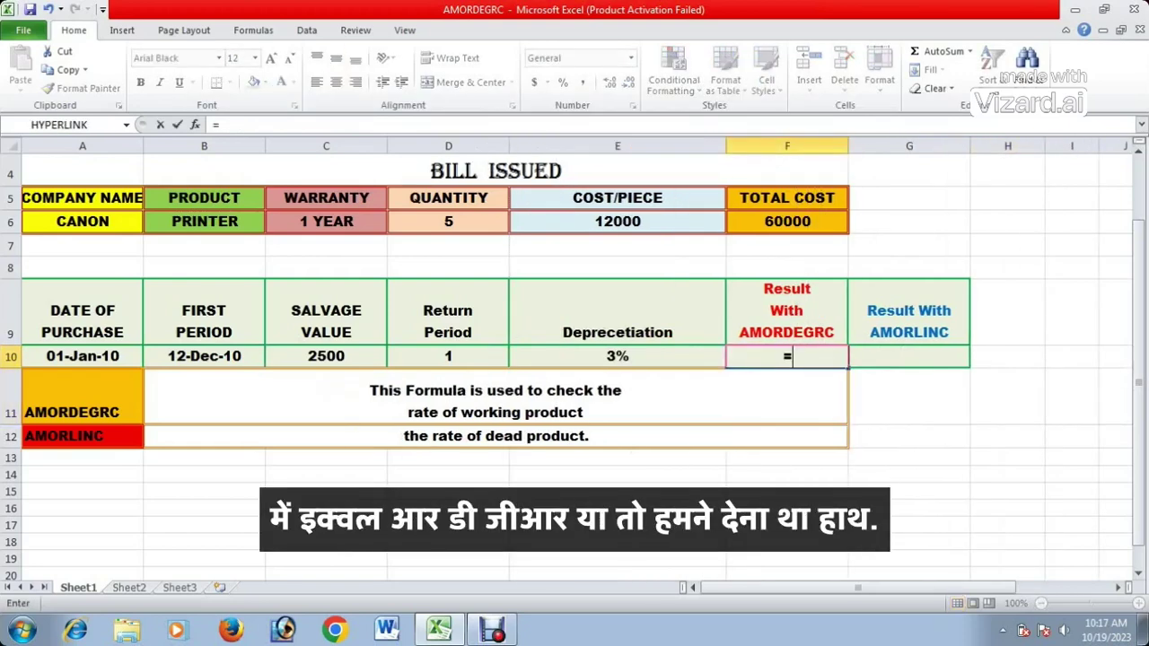
text(AMOR)
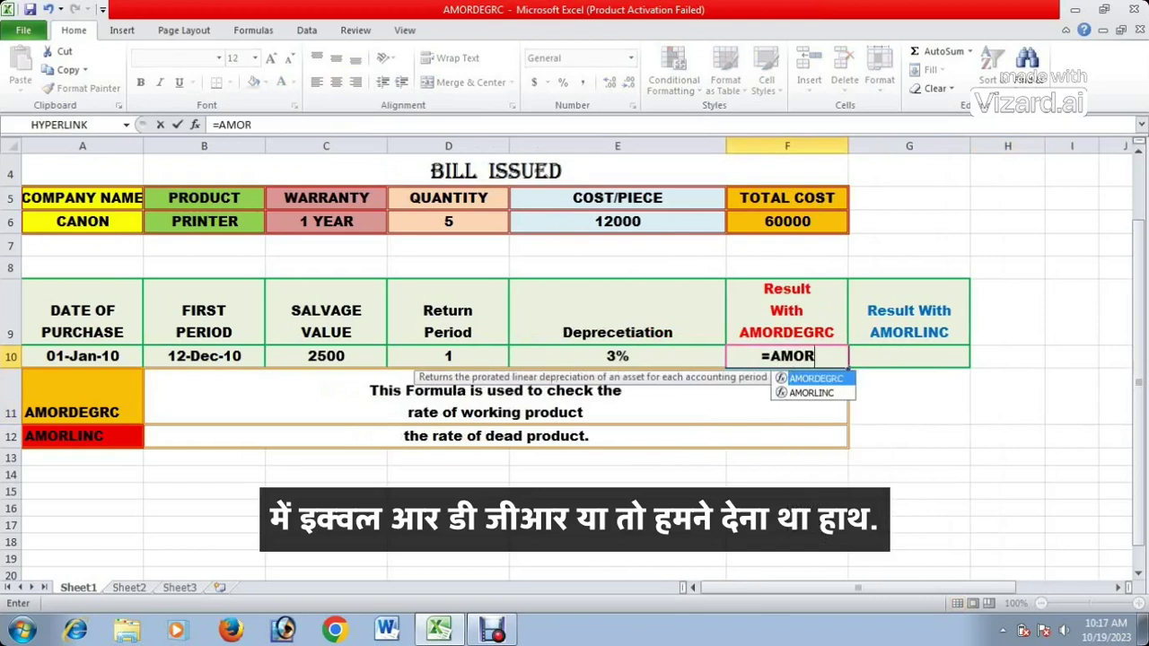
text(DEGRC)
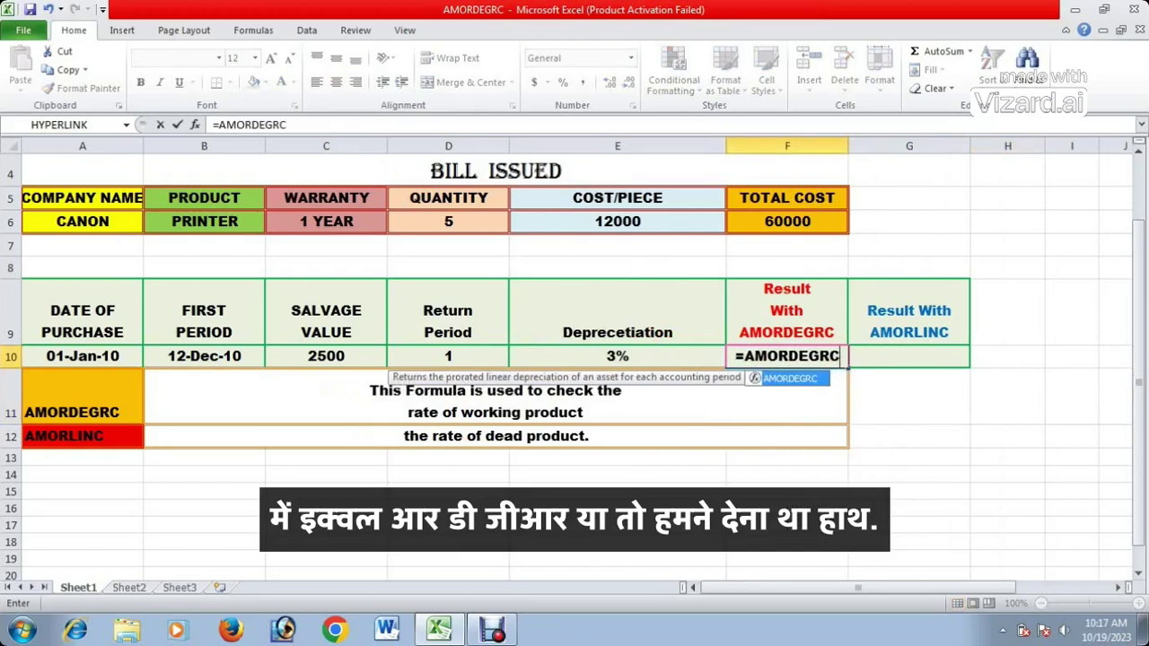
text(()
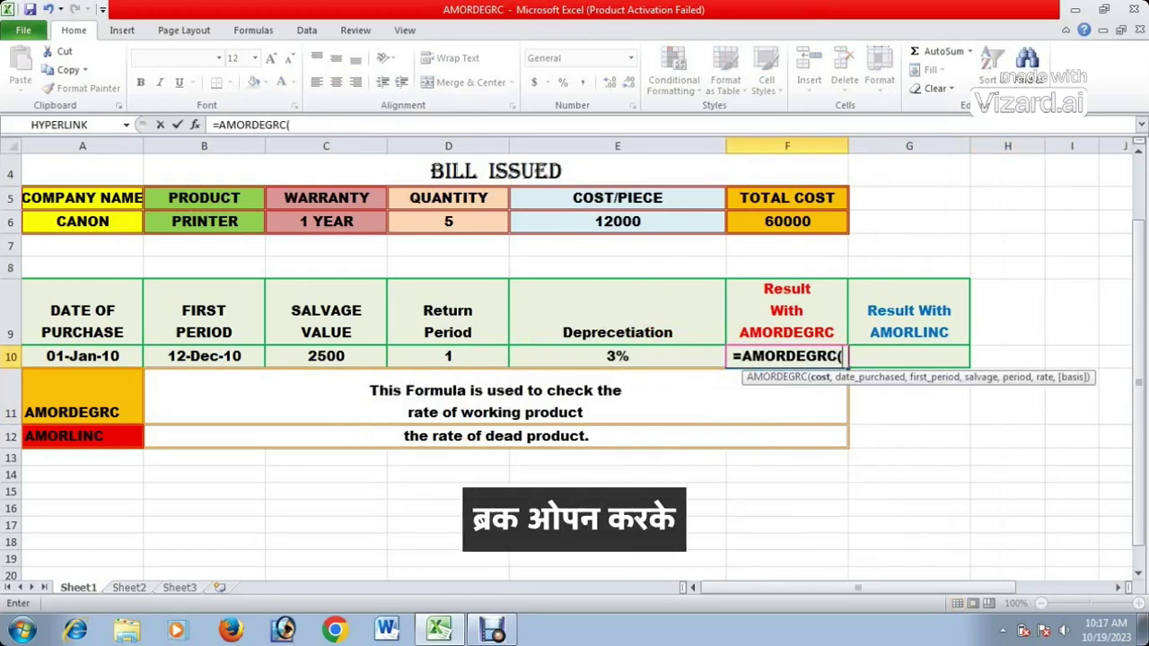
click(788, 222)
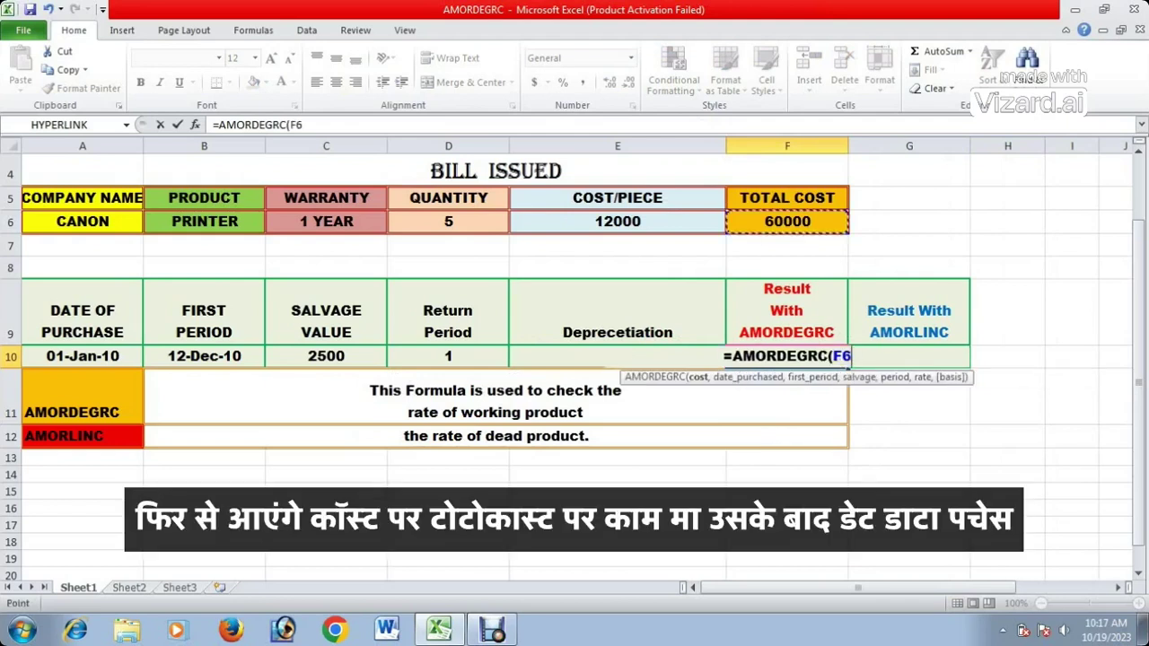
text(,)
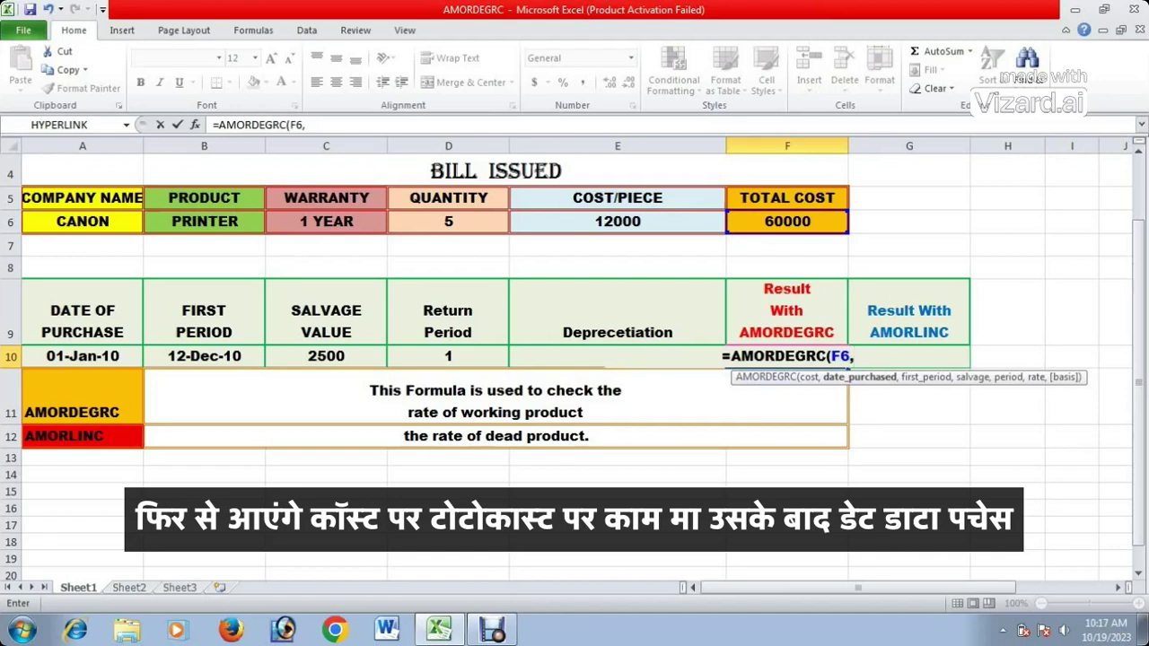
click(83, 356)
text(,)
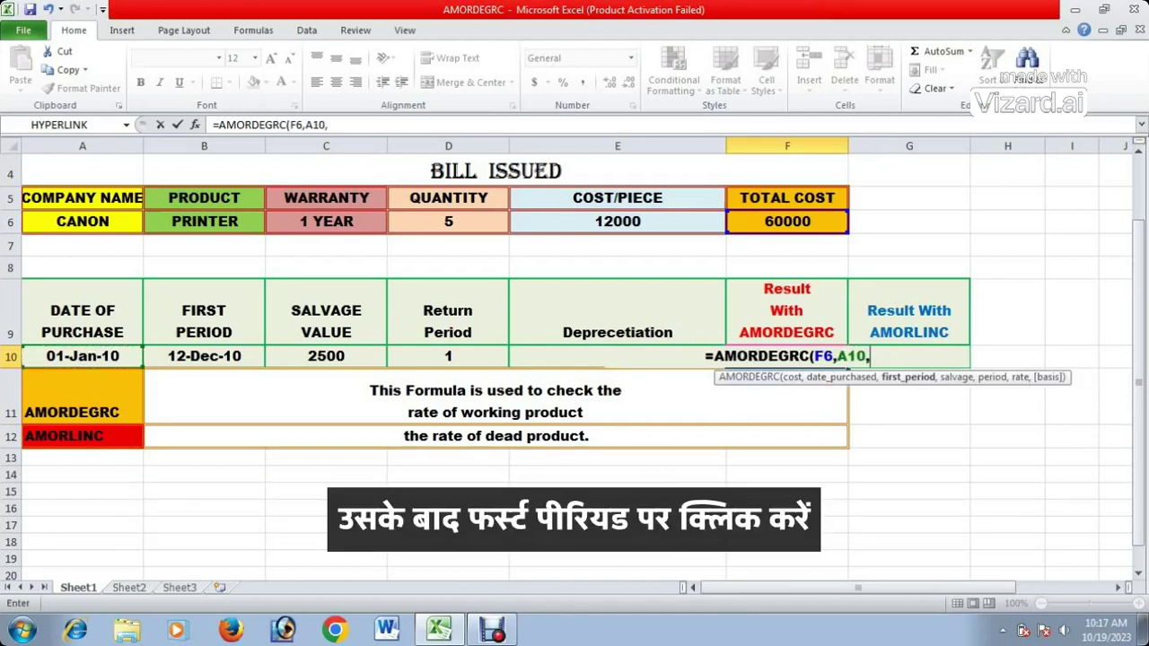
click(204, 356)
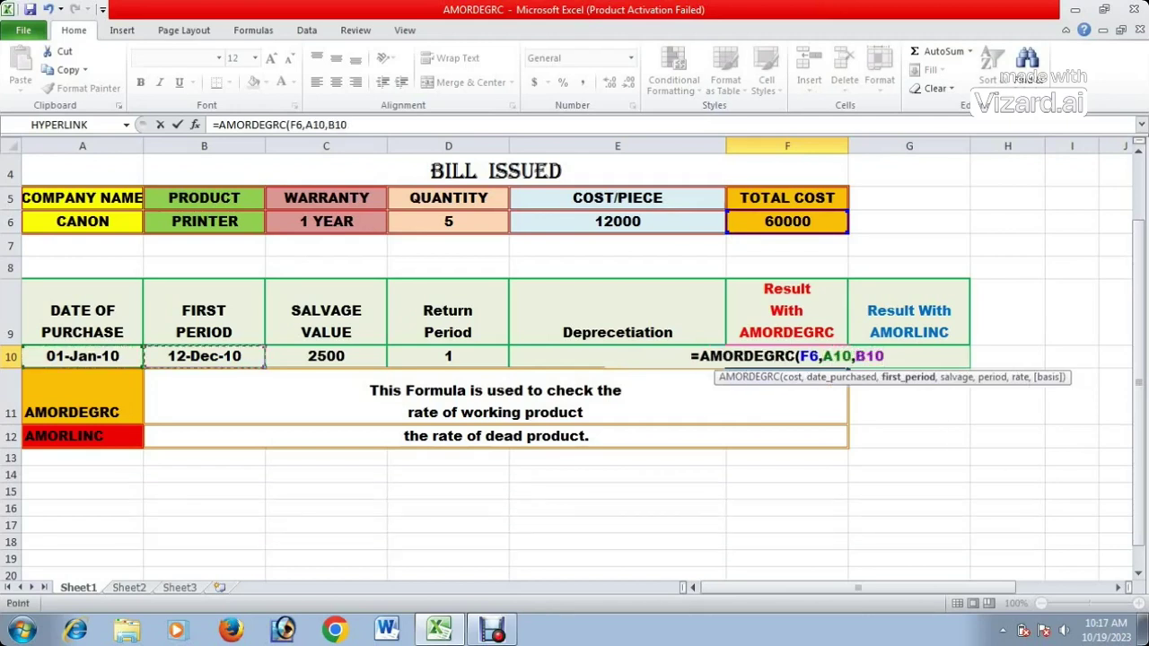
text(,)
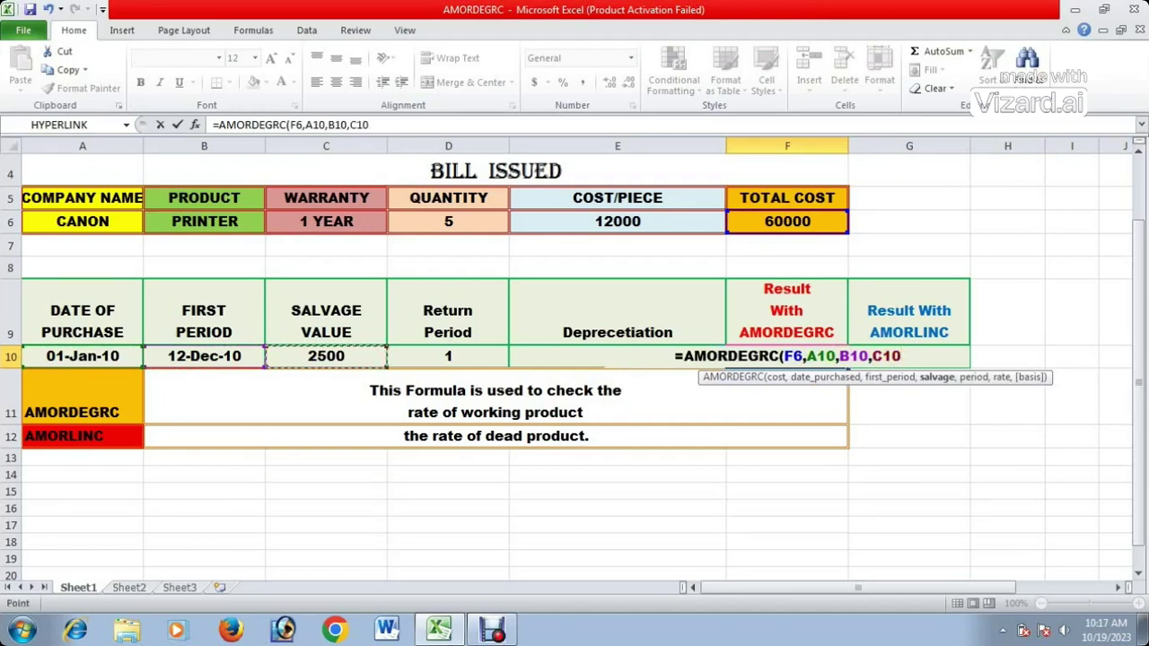
Step: Add the remaining arguments through rate E10 and close the formula, giving 4180
text(,)
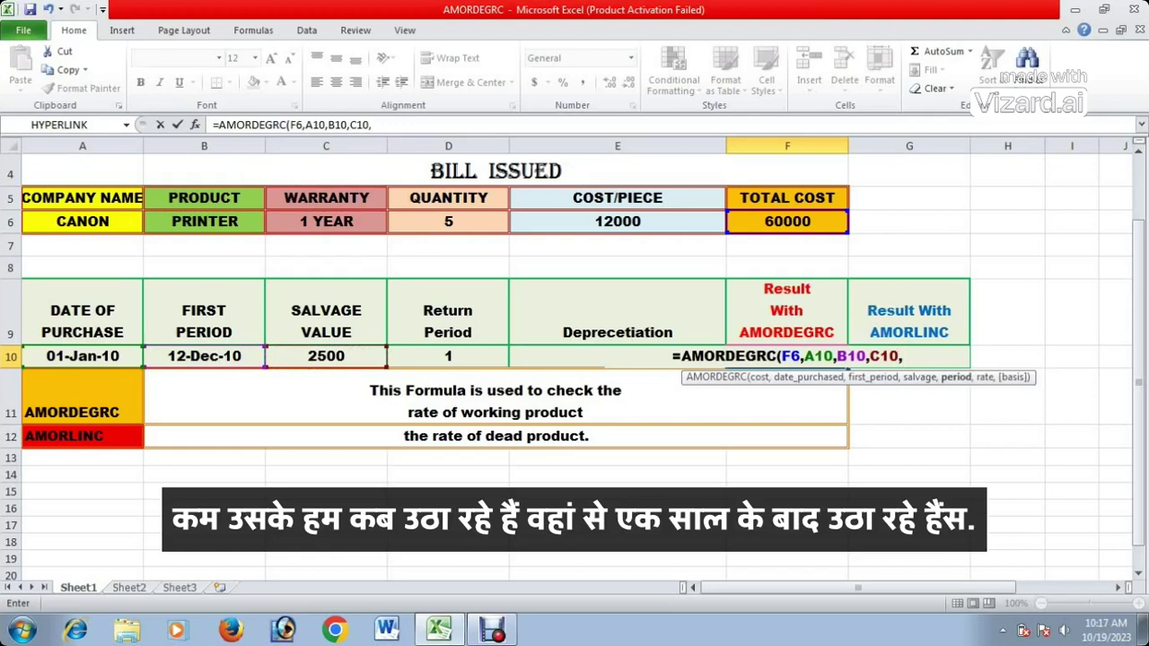
click(448, 355)
text(,)
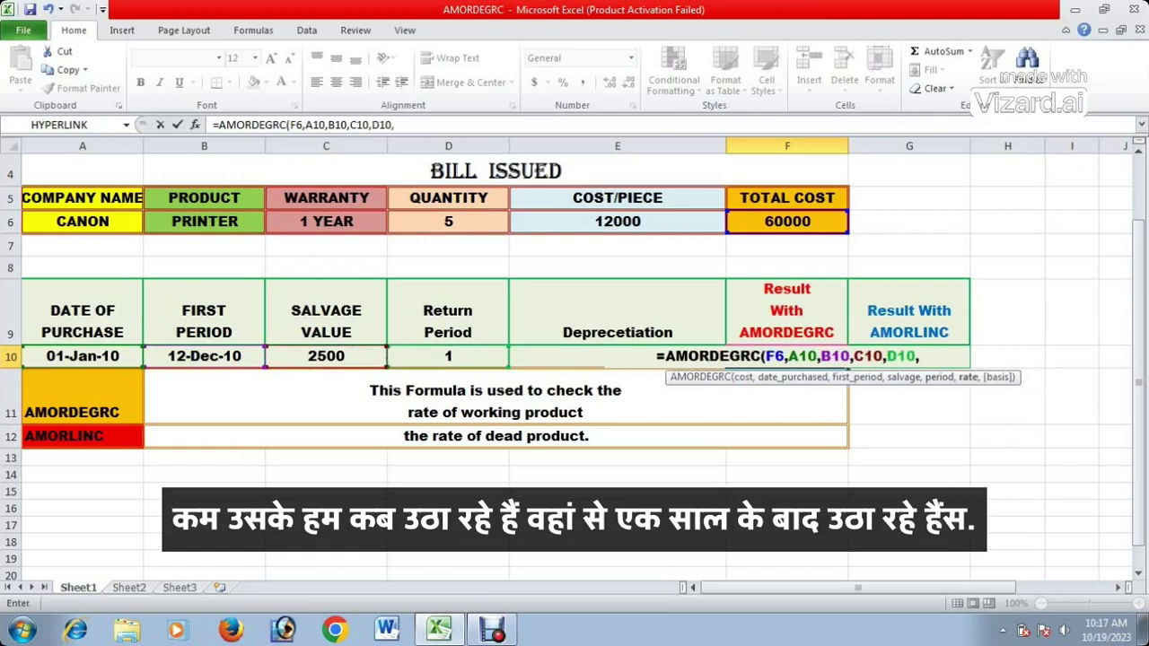
click(617, 356)
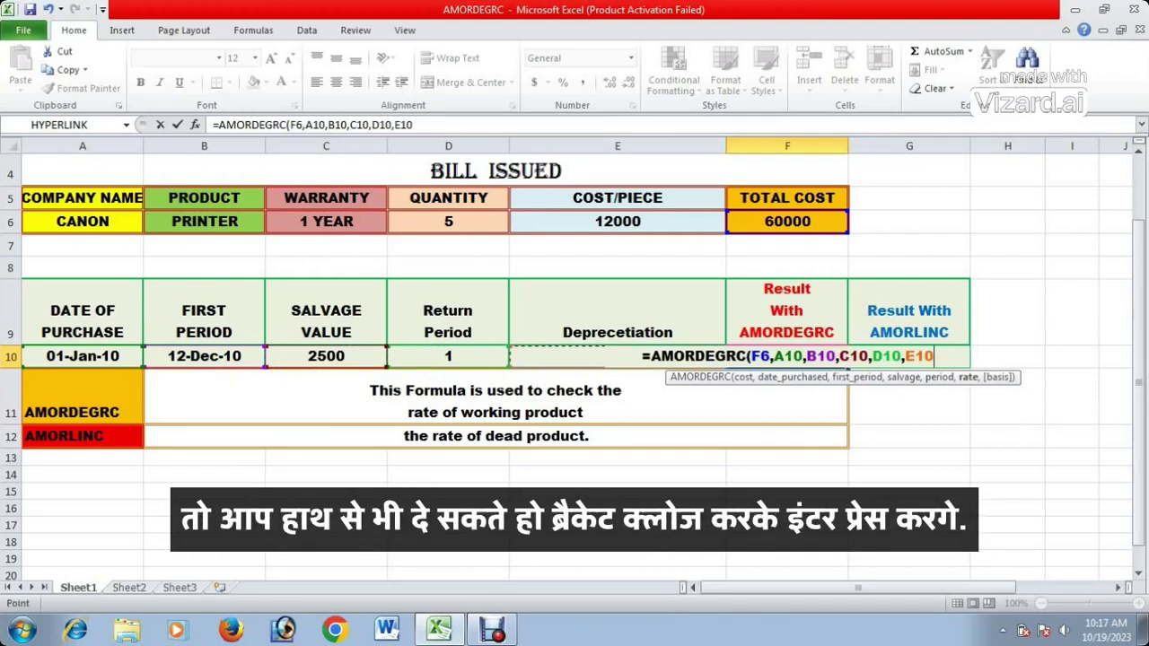
text())
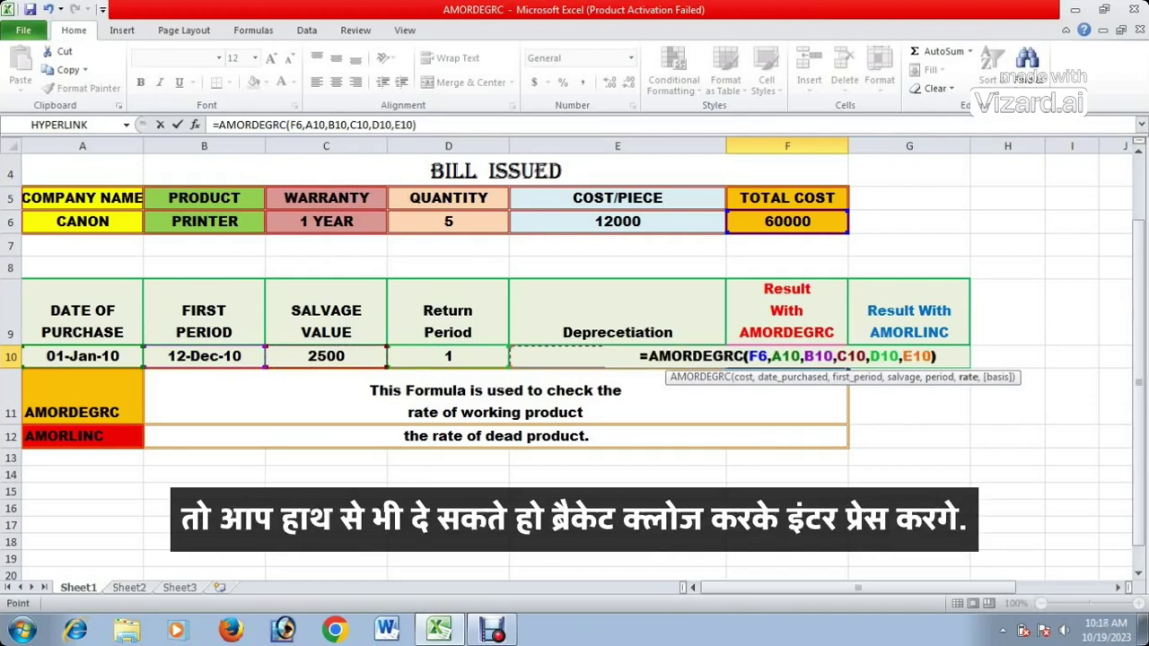
key(Return)
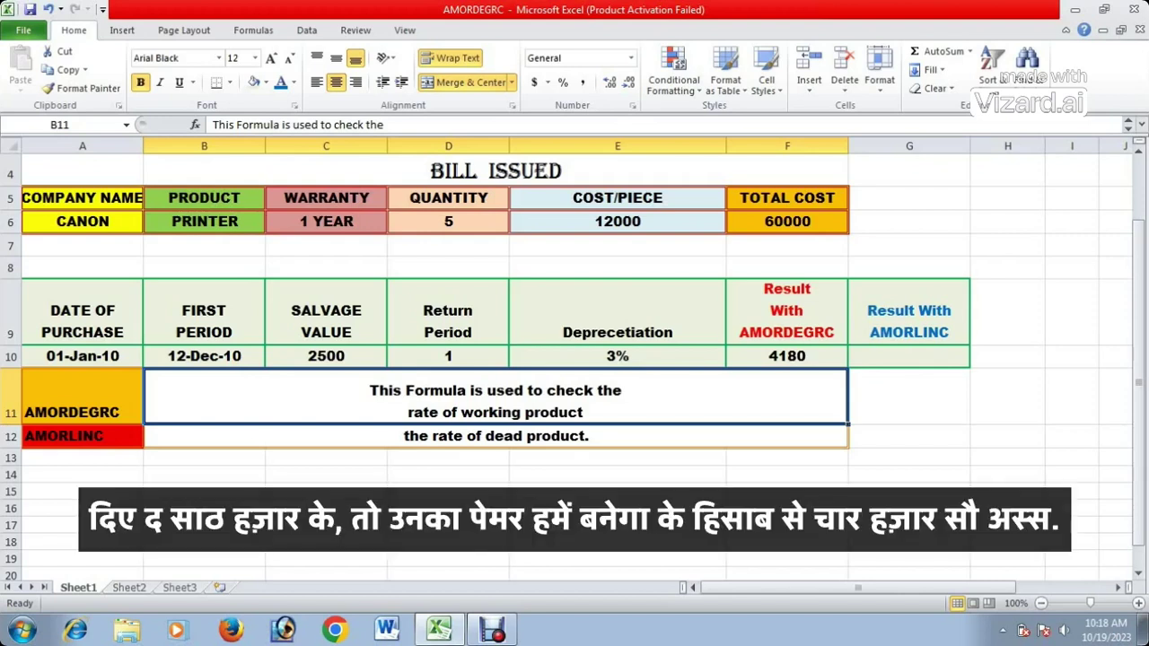
Step: Inspect the F6 and F10 formulas, then try rate 7 in E10 and return period 2 in D10
click(788, 221)
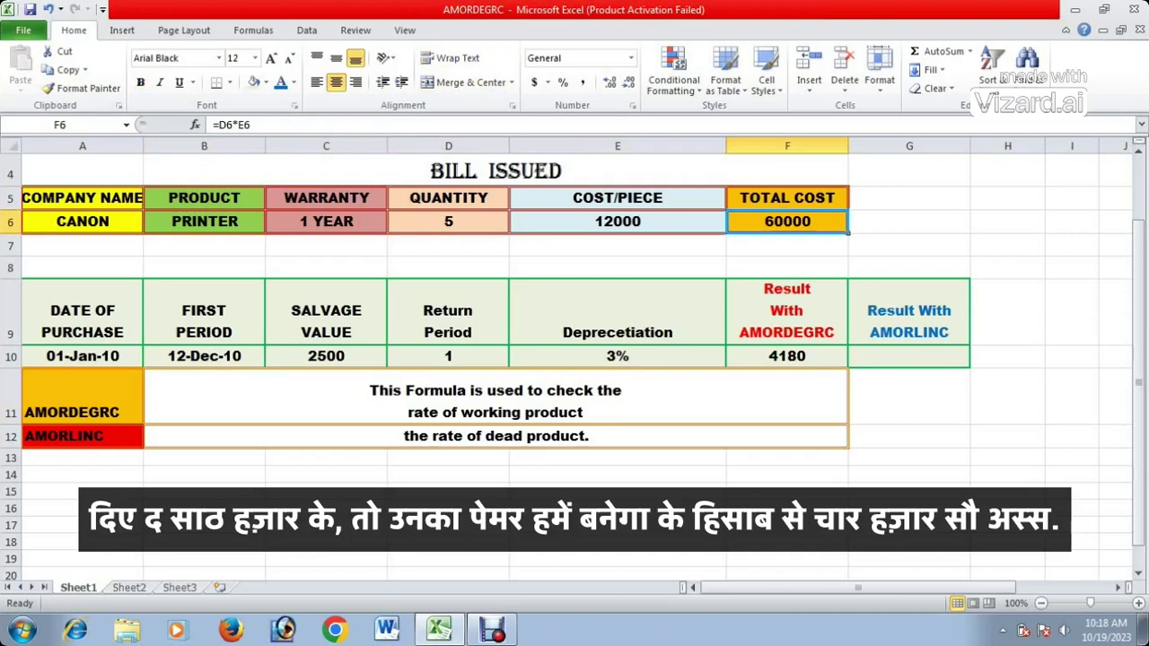
click(787, 356)
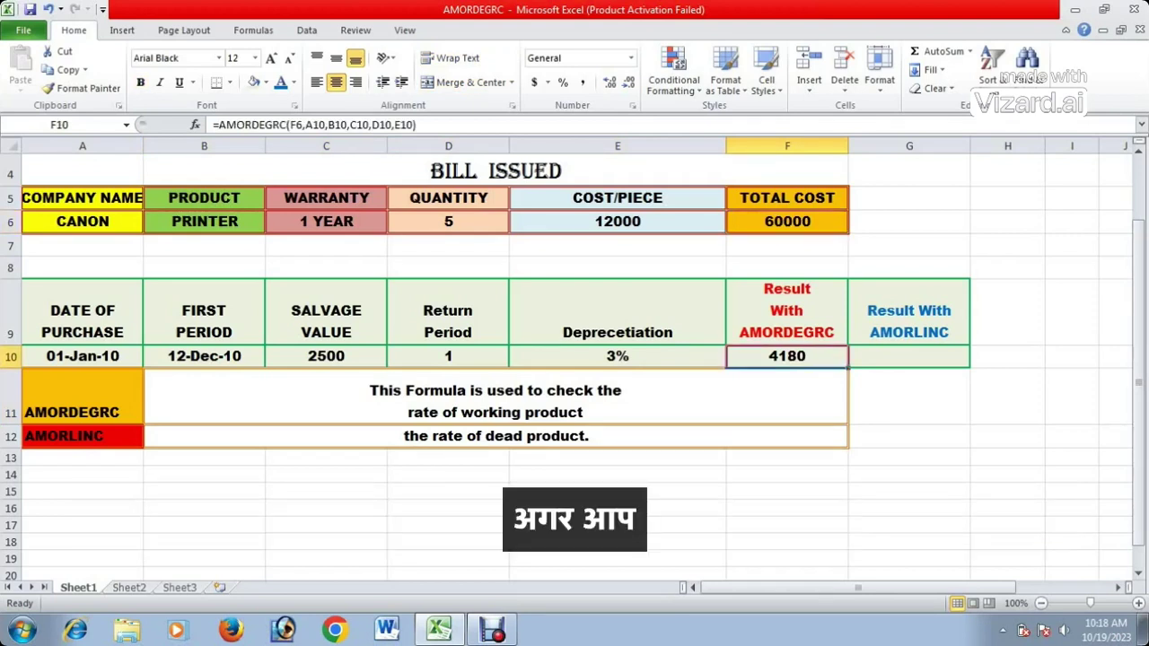
click(618, 356)
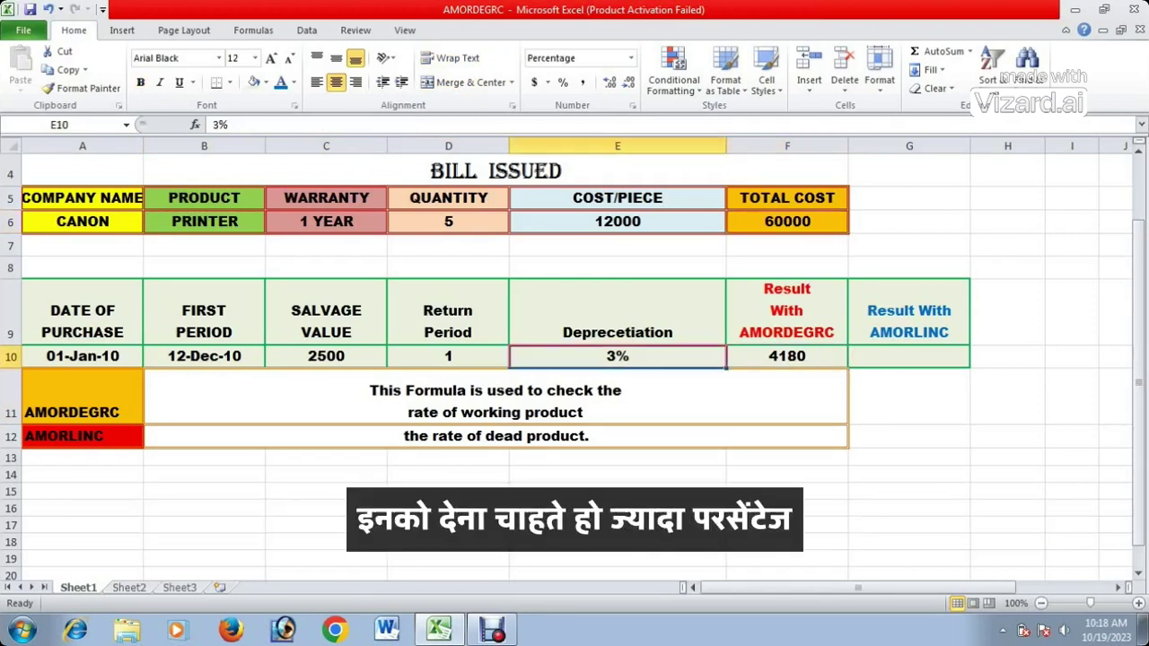
double_click(616, 356)
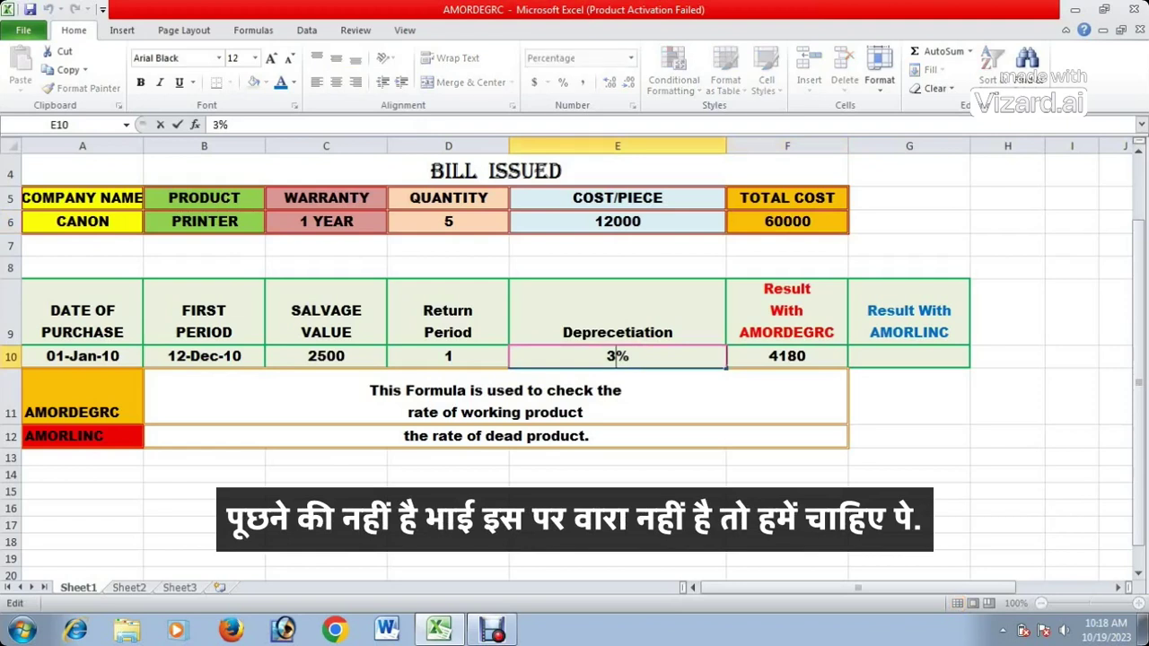
key(BackSpace)
text(7)
key(Tab)
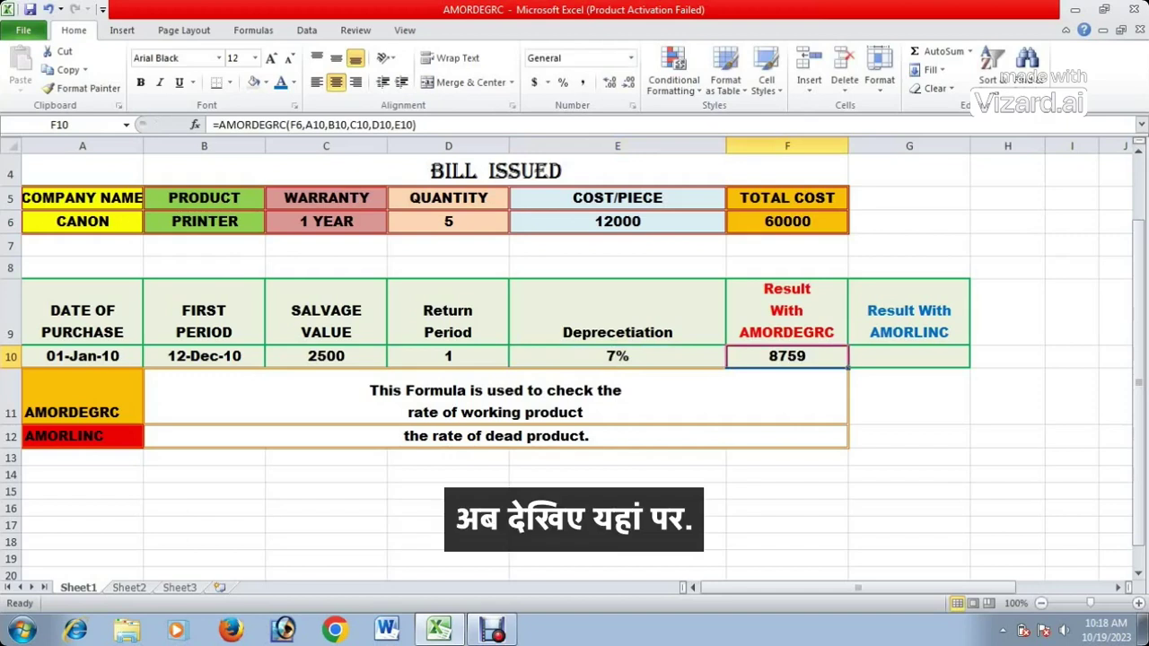
click(448, 357)
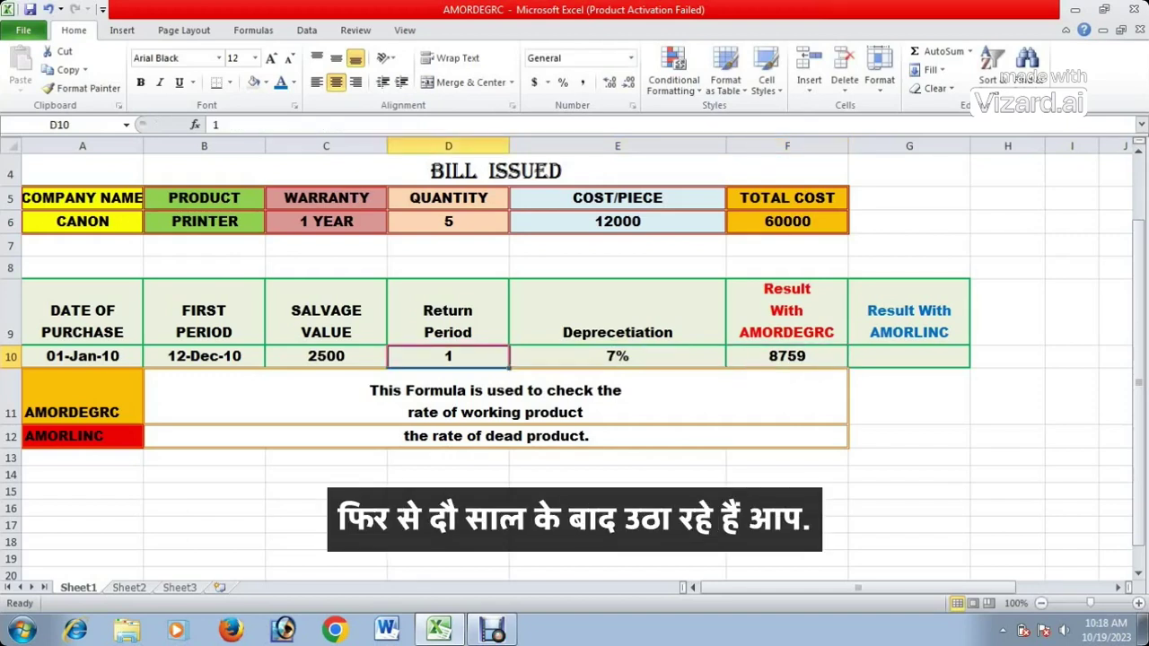
text(2)
key(Tab)
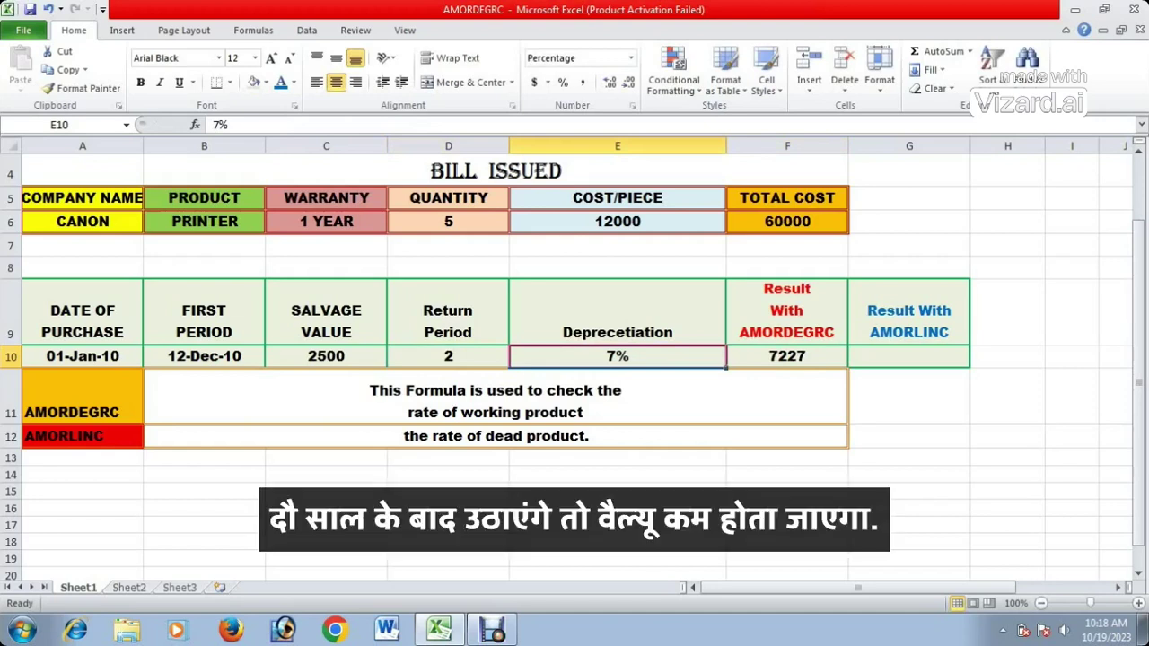
Step: Change E10 from 7 to 5 and D10 from 2 to 1, making AMORDEGRC 6612
double_click(616, 356)
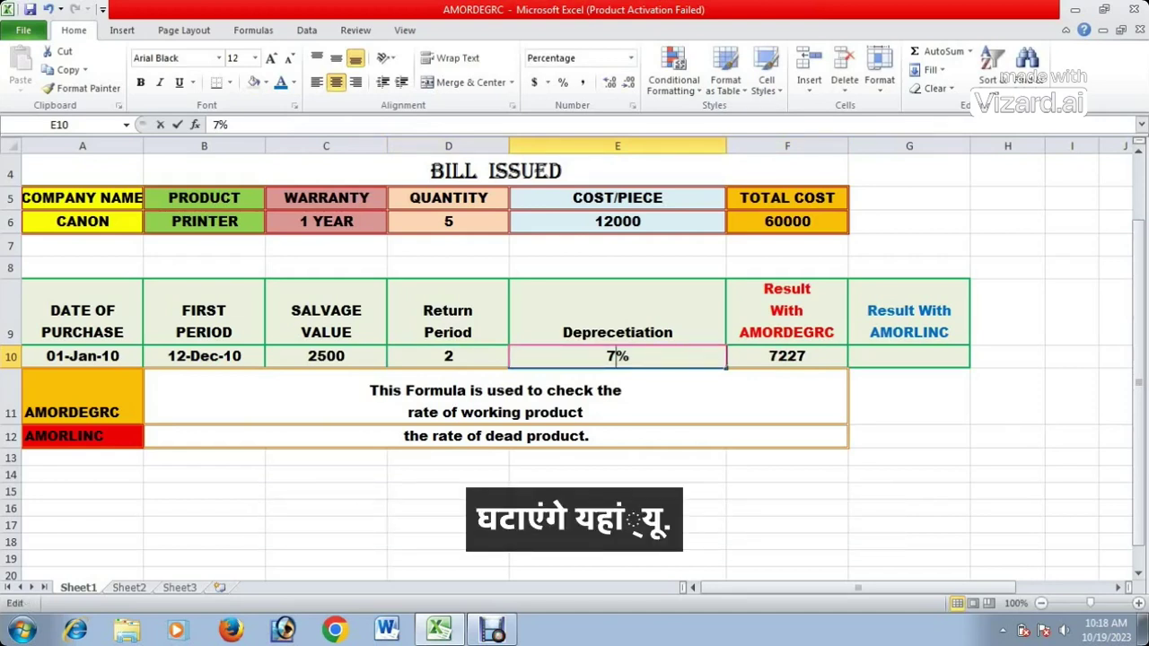
key(BackSpace)
text(5)
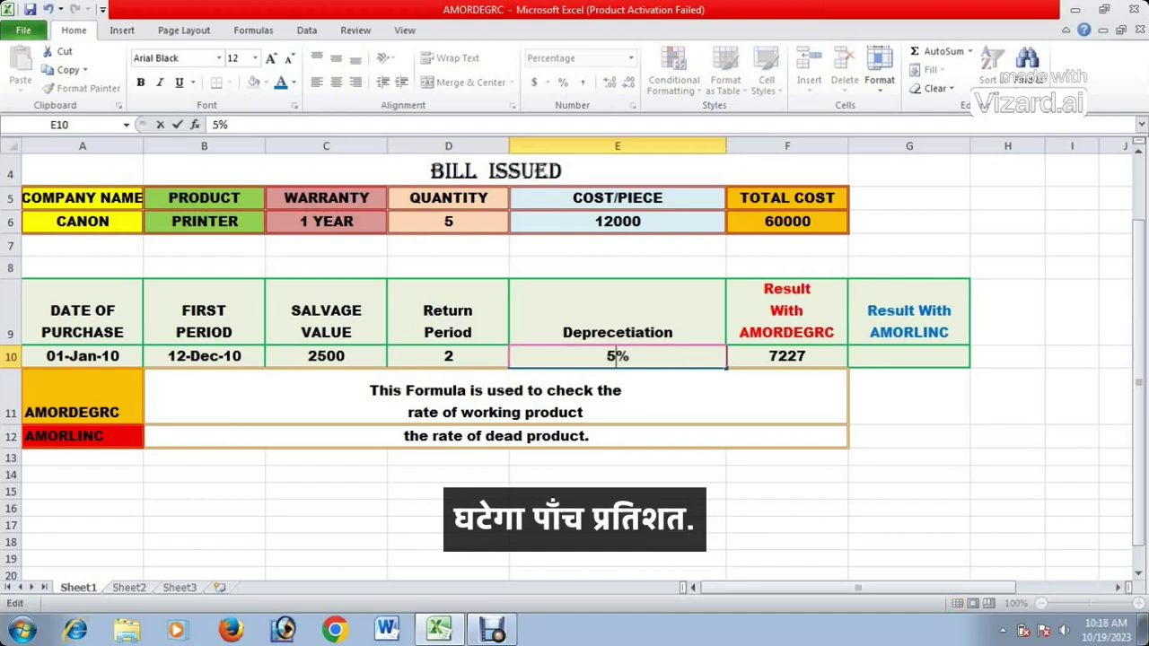
key(Tab)
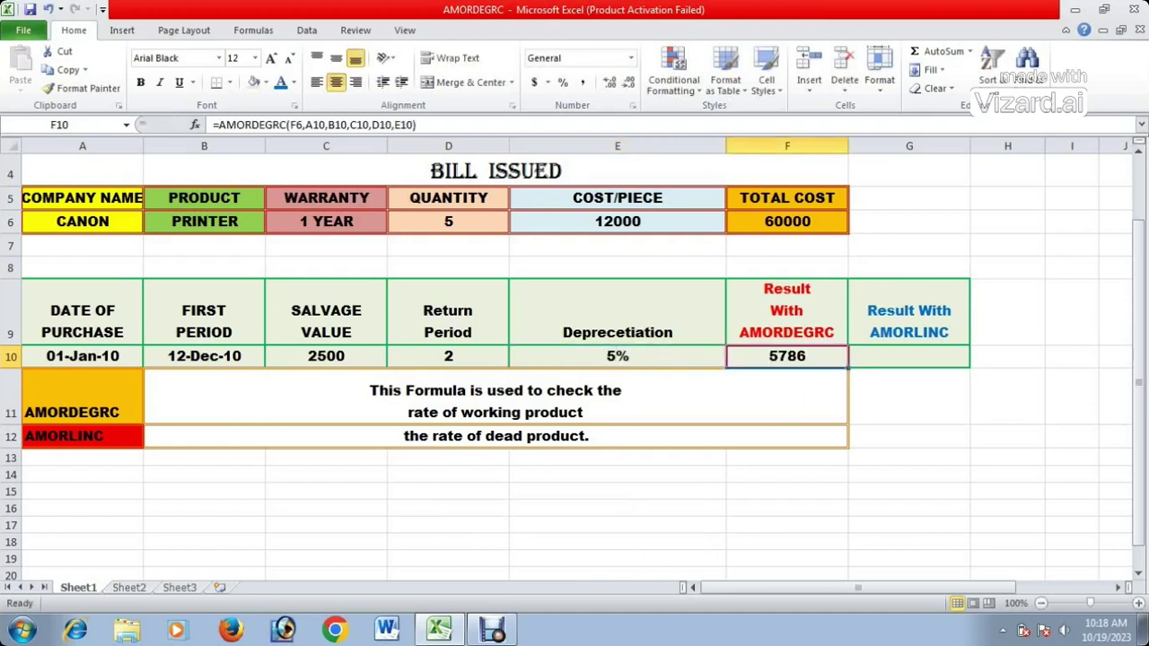
double_click(453, 357)
key(BackSpace)
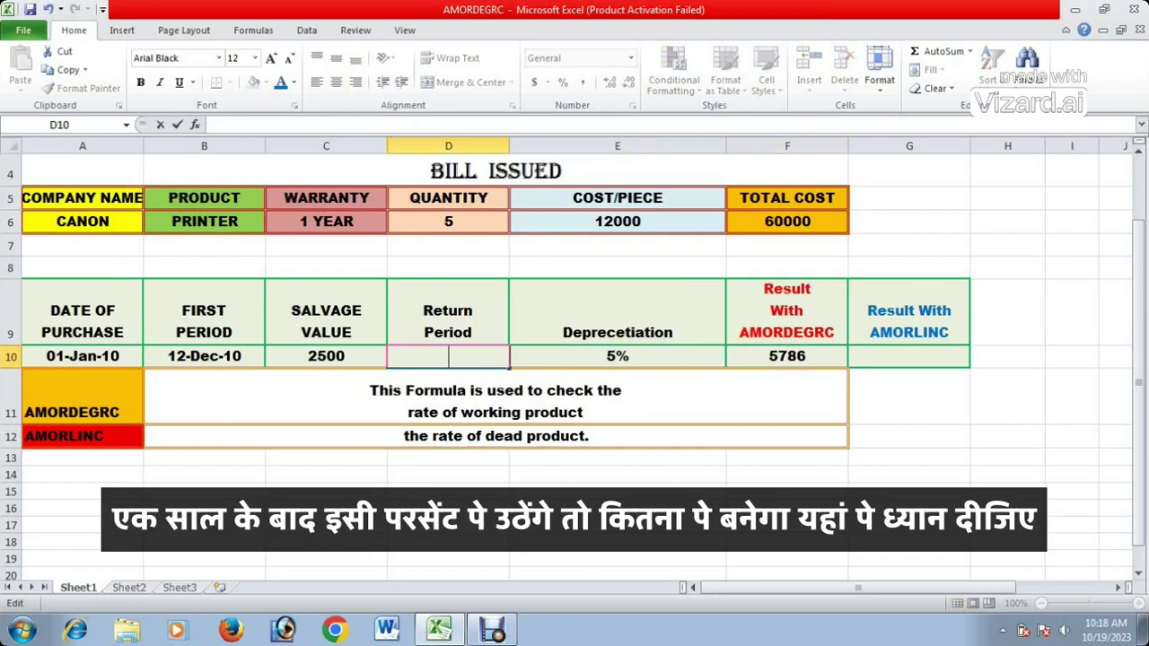
text(1)
key(Tab)
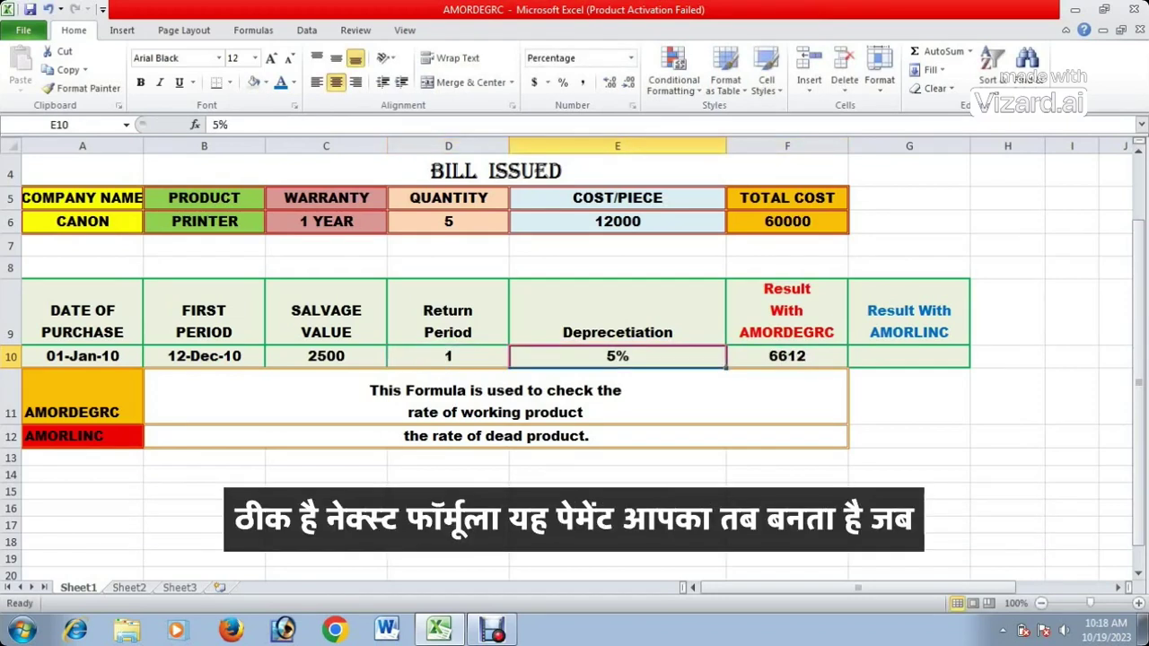
click(909, 357)
click(788, 357)
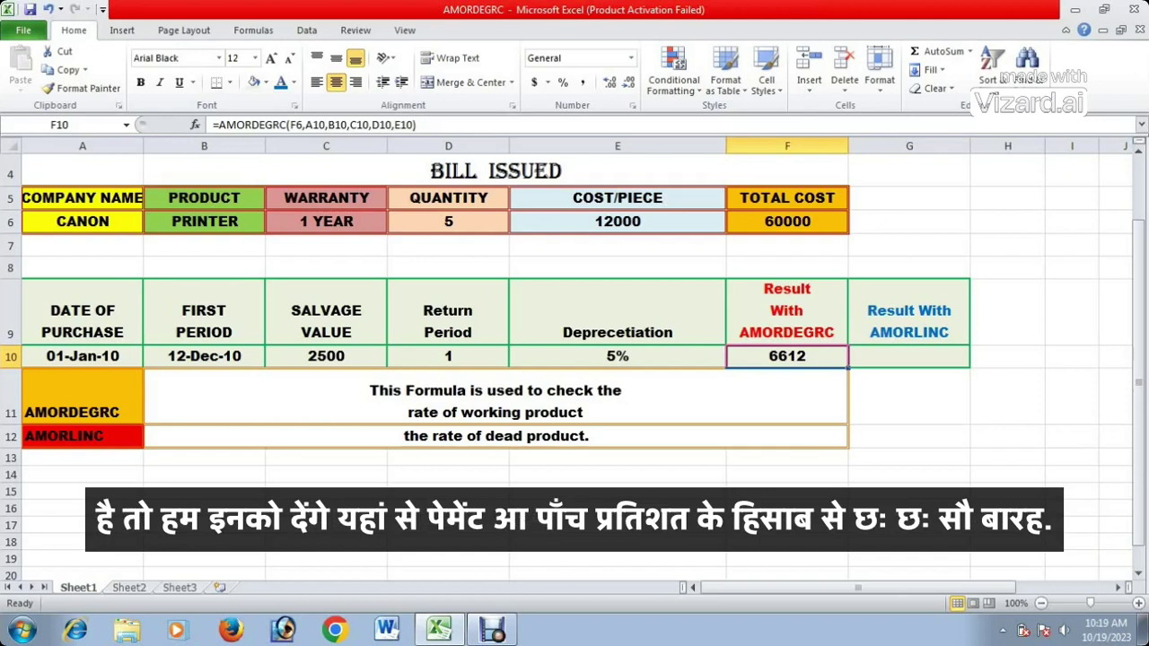
click(909, 357)
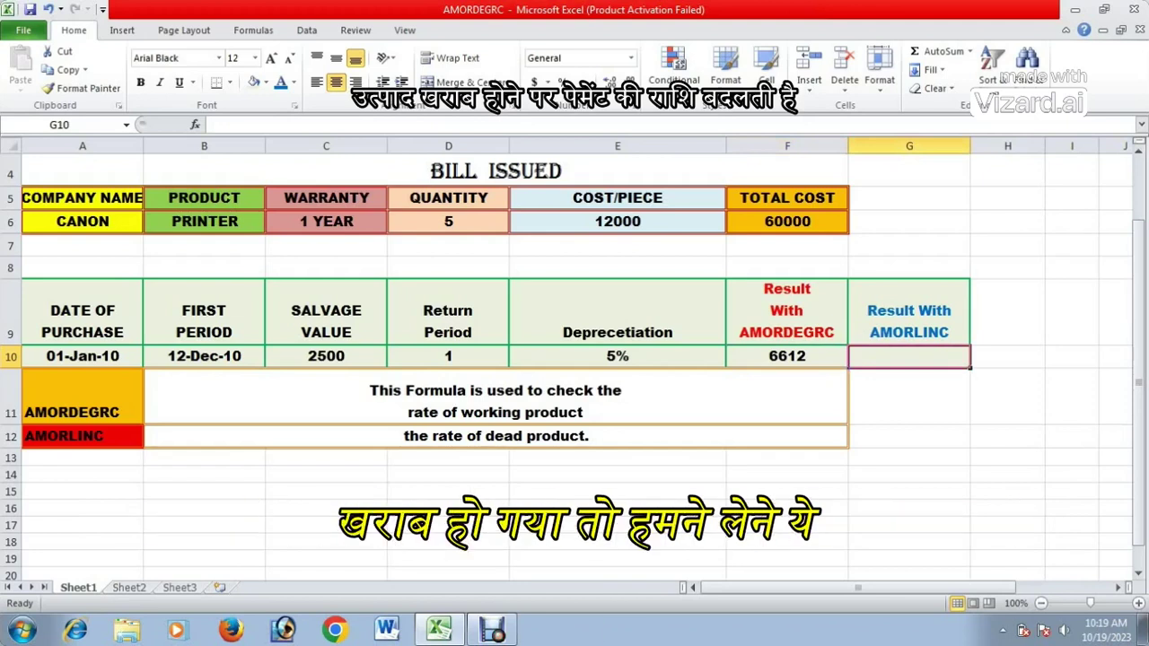
Step: Begin =AMORLINC( in G10 with cost F6, purchase date A10 and first period B10
text(=)
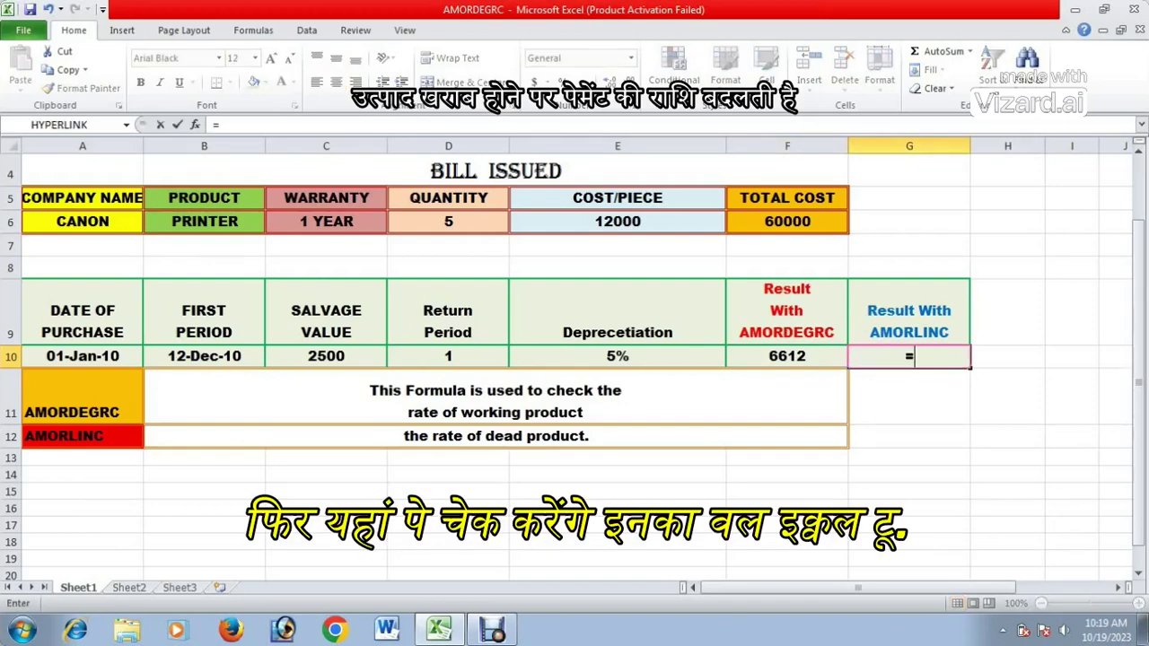
text(AMORLINC()
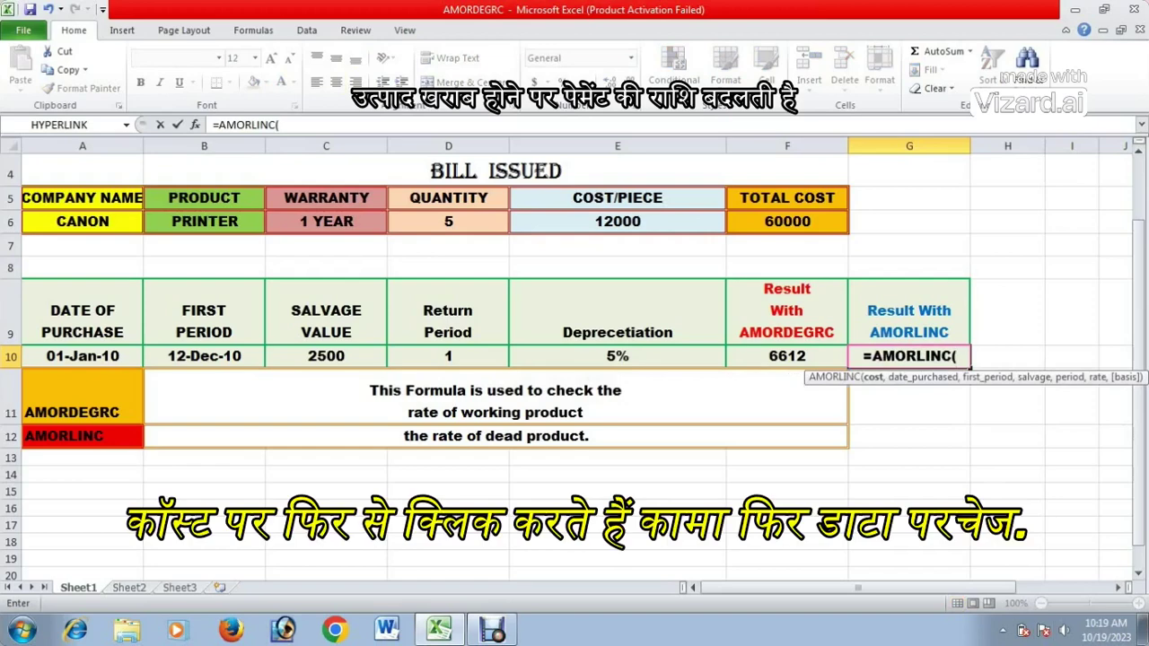
click(787, 222)
text(,)
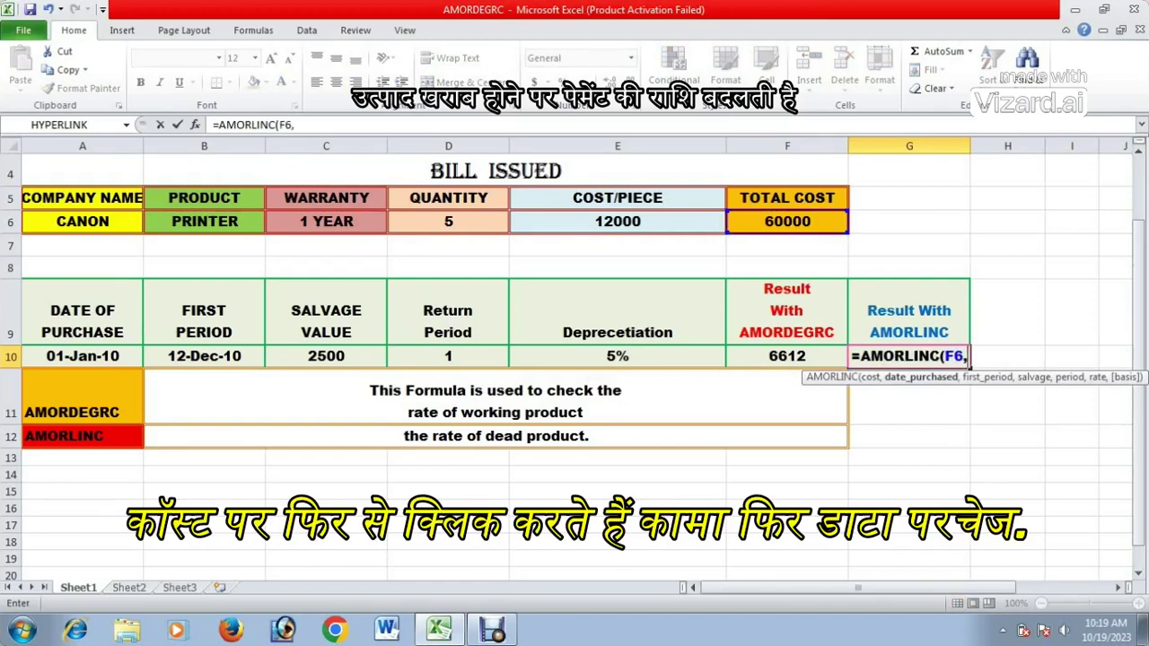
click(83, 356)
text(,)
click(204, 356)
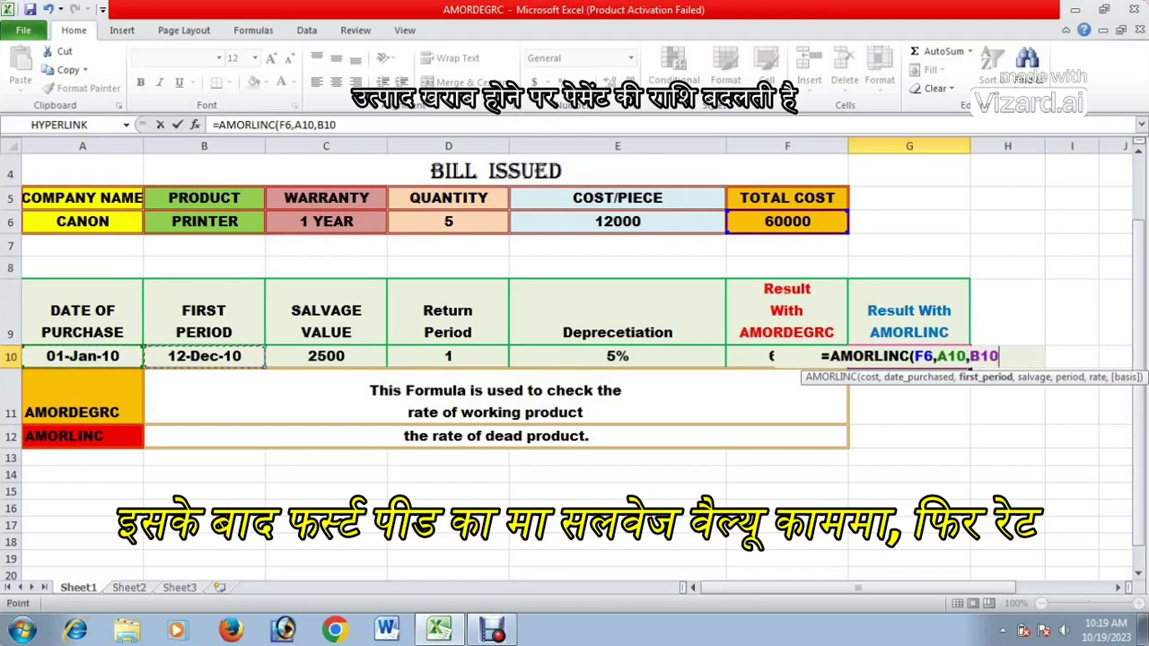
text(,)
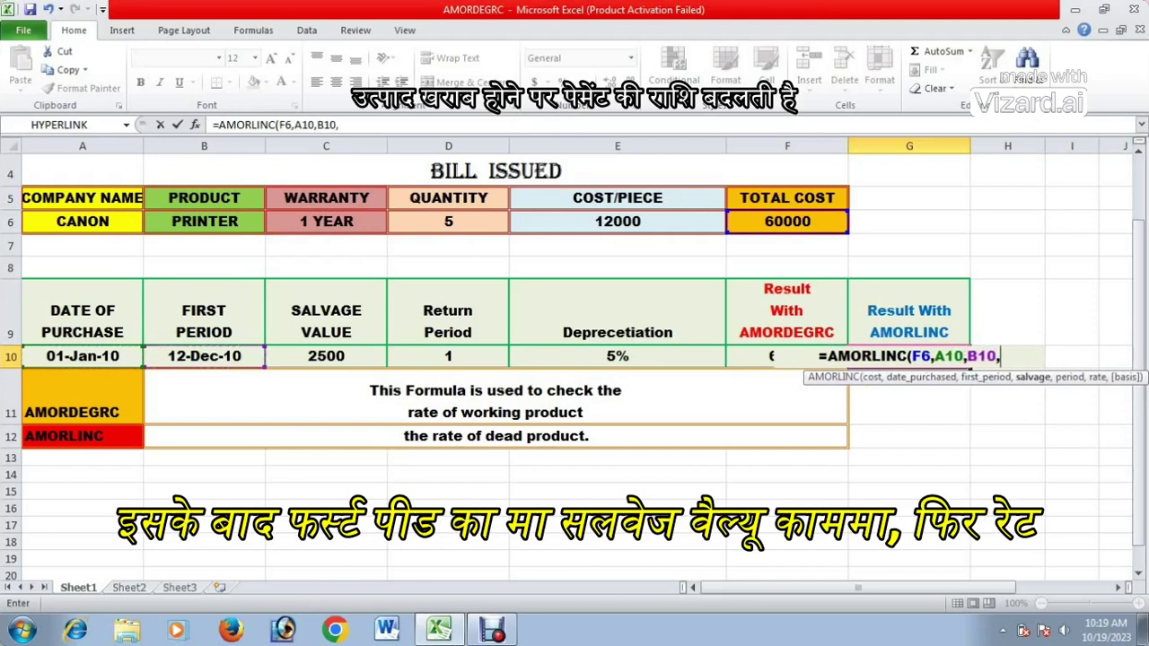
Step: Add salvage C10, period D10 and rate E10, omitting the basis, to return 3000
click(326, 356)
text(,)
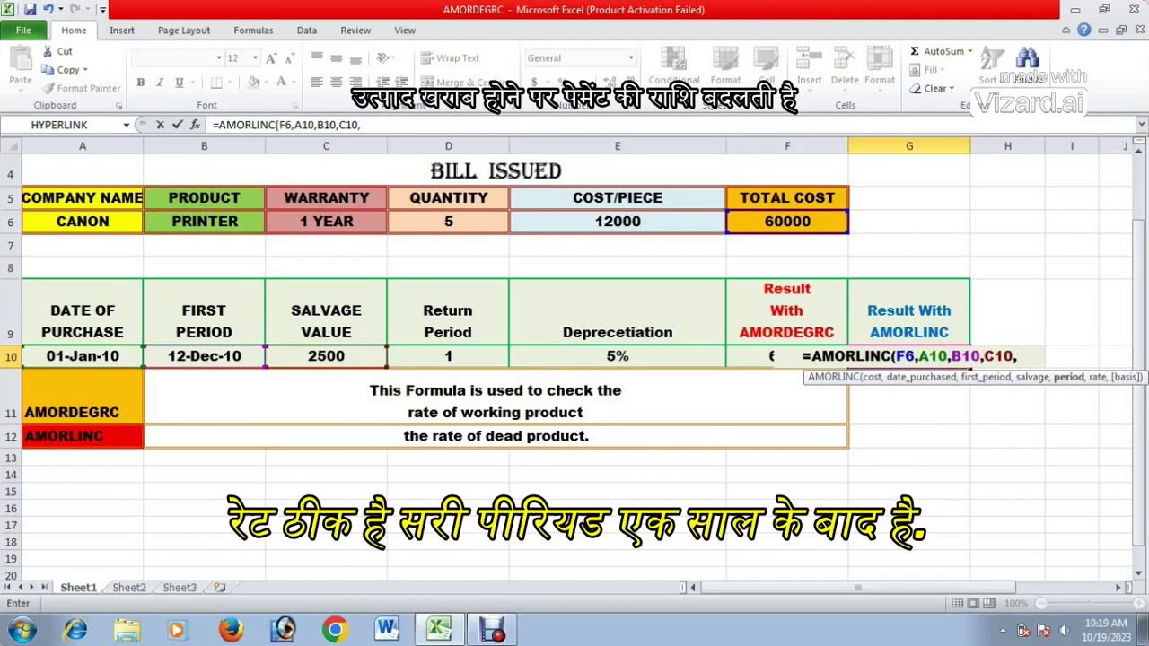
click(448, 356)
text(,)
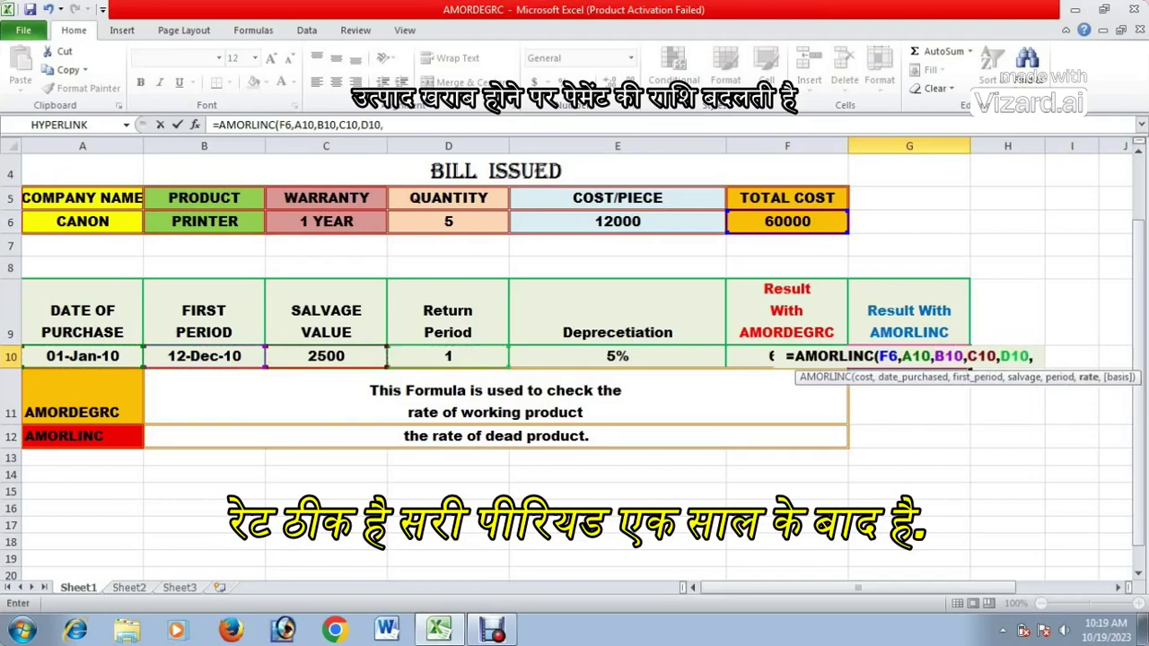
click(618, 357)
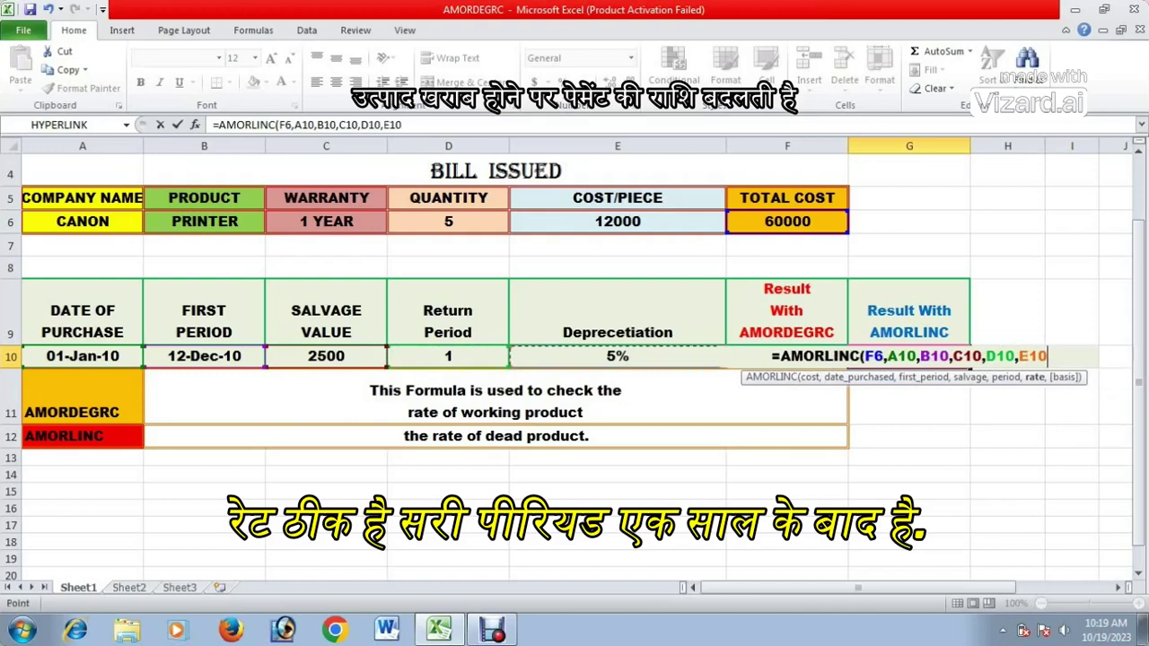
text(,)
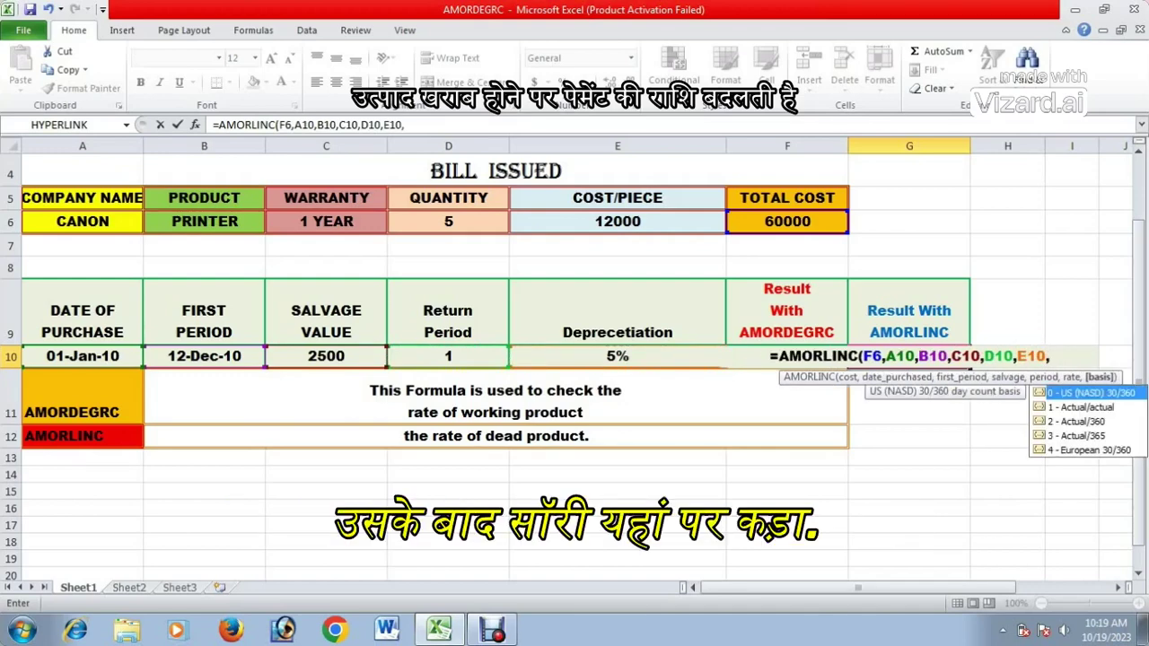
key(BackSpace)
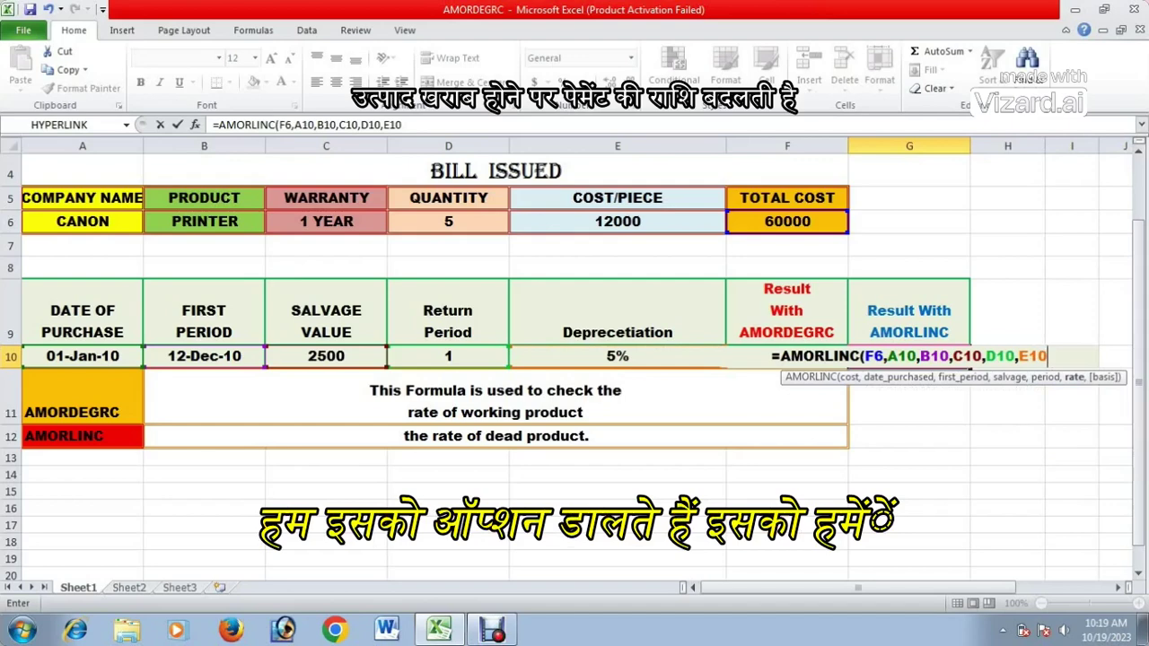
text())
key(Return)
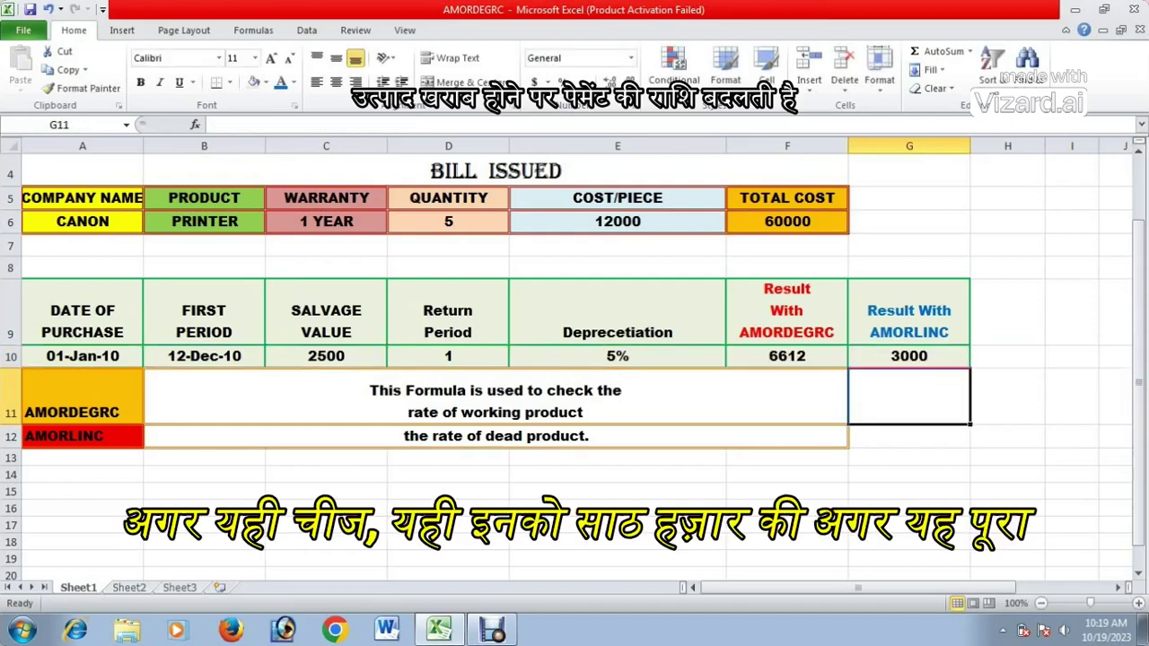
Step: Change D10 from 1 to 2 and compare AMORDEGRC 5786 in F10 with AMORLINC 3000 in G10
click(787, 221)
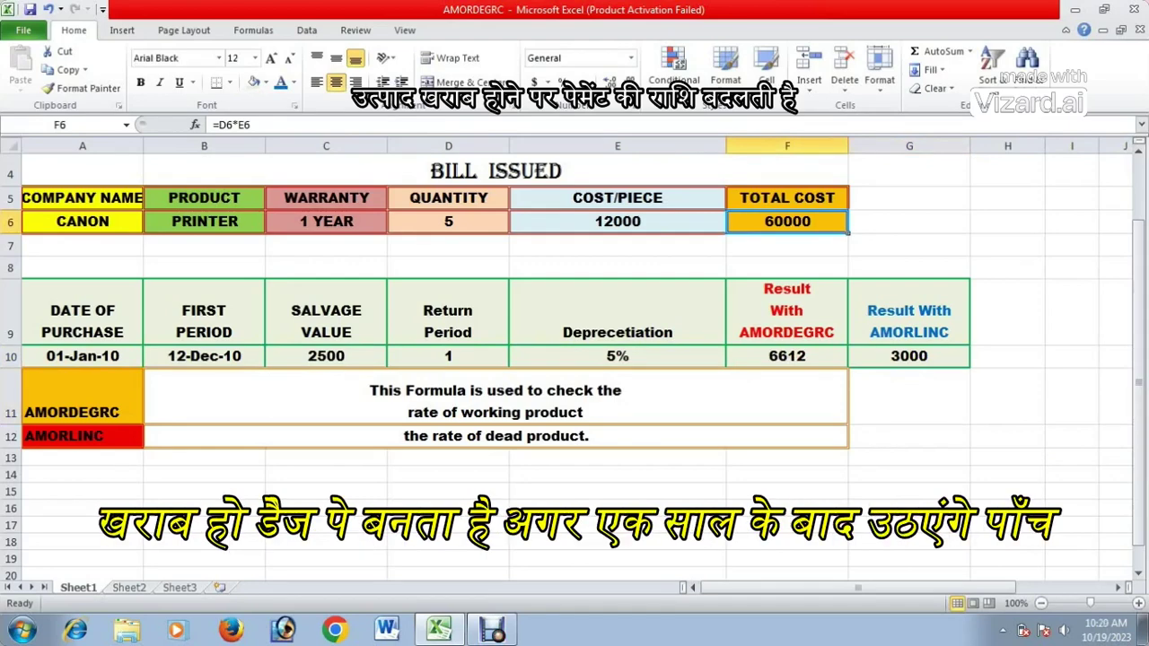
click(909, 356)
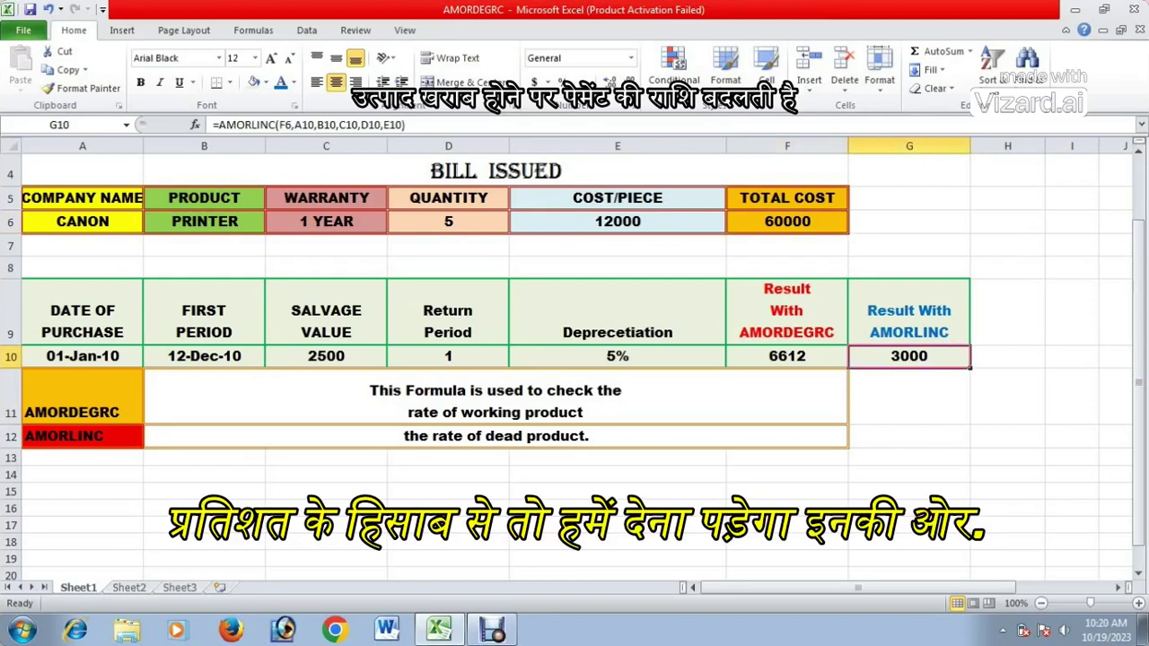
click(449, 356)
key(F2)
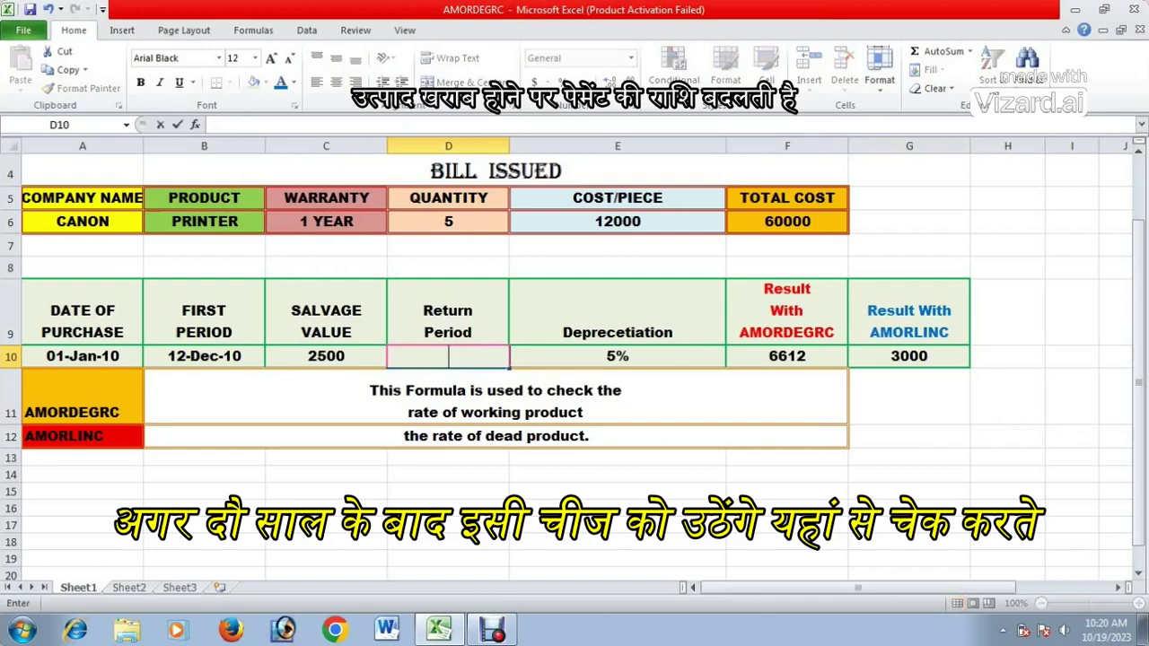
key(BackSpace)
text(2)
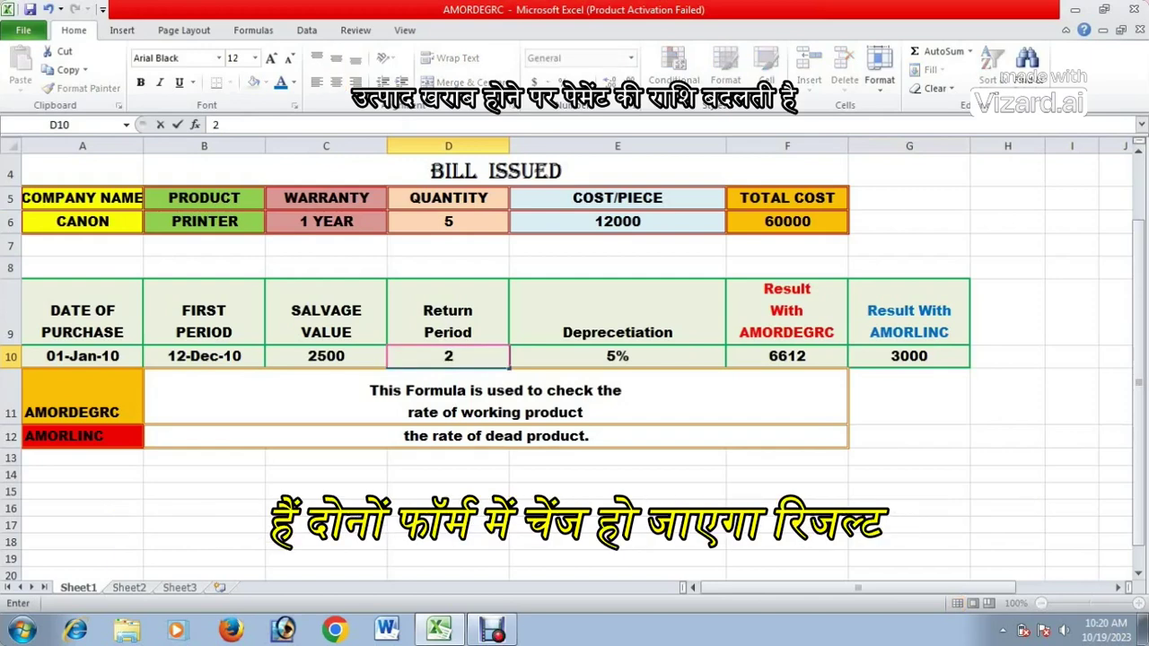
key(Tab)
click(788, 356)
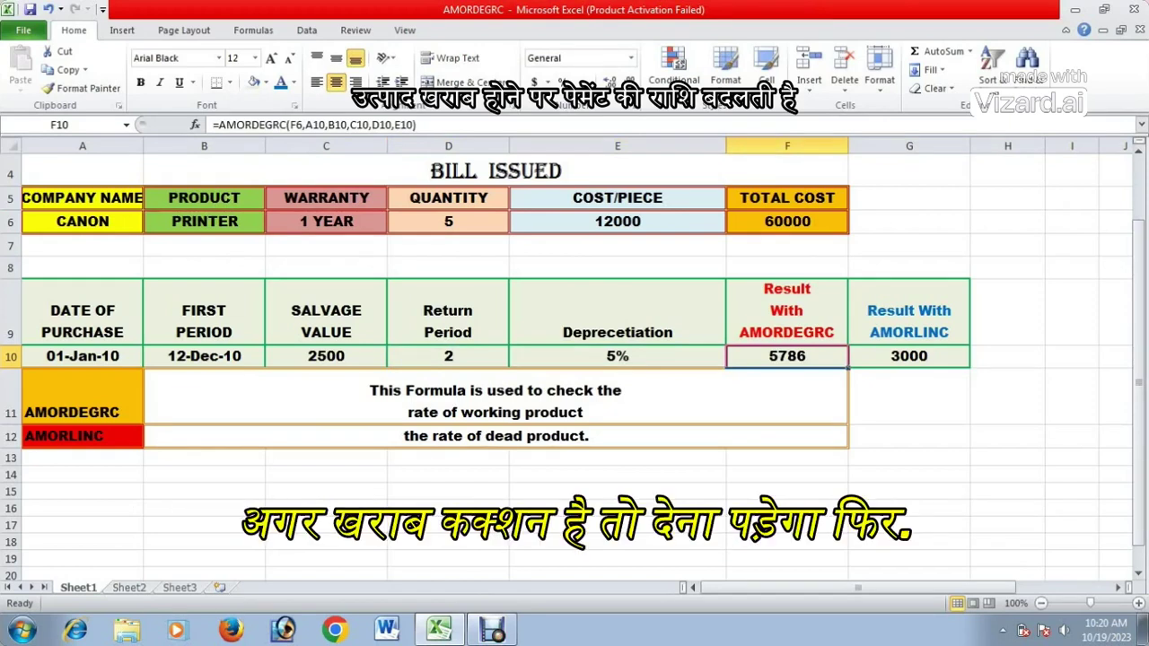
click(909, 356)
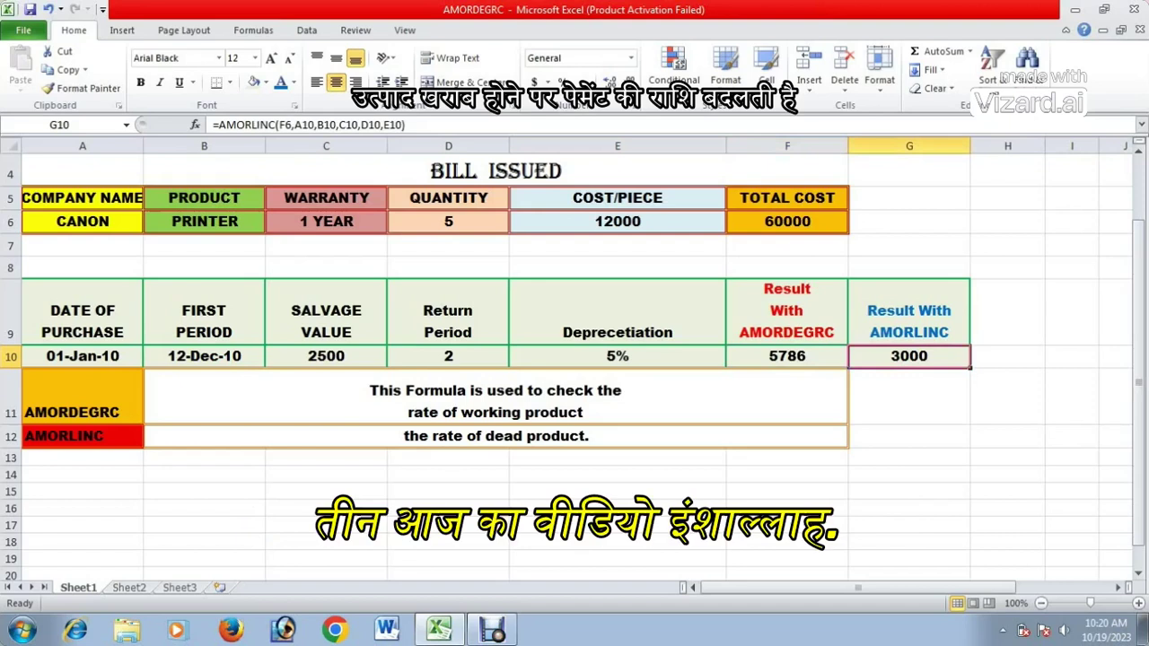